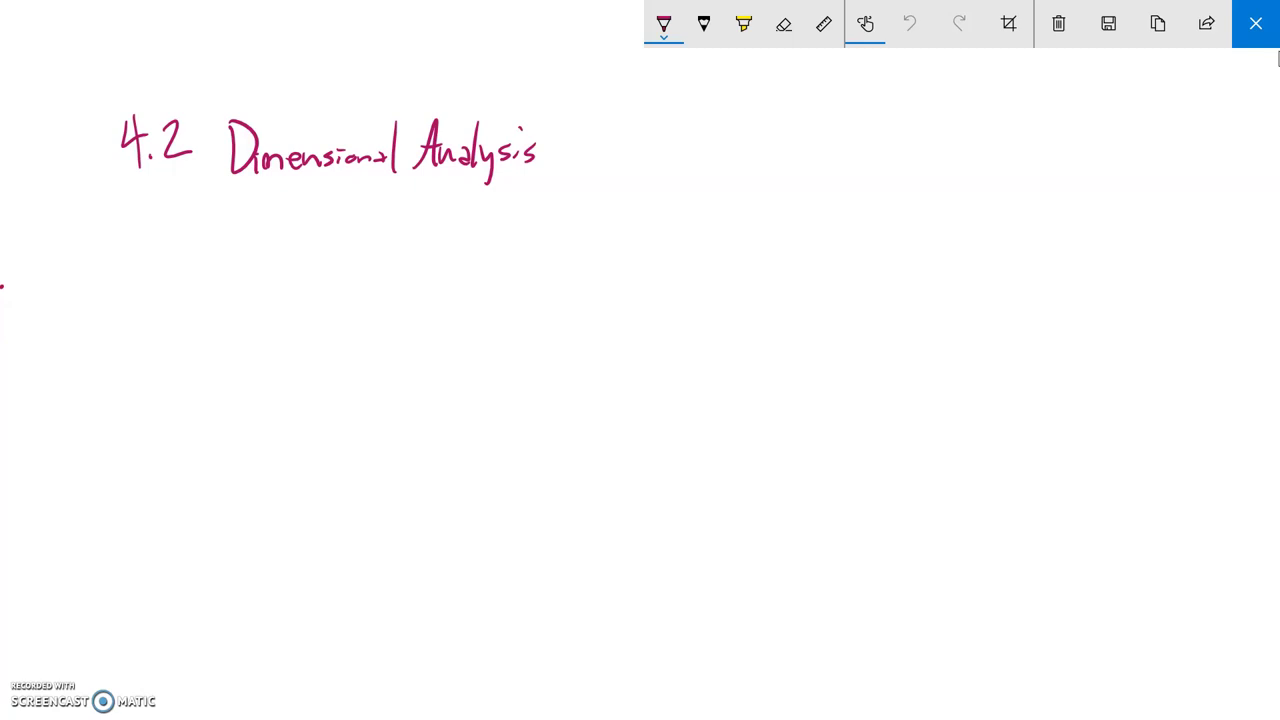
Step: Write miles over hours as the first fraction
drag(413, 289, 432, 286)
drag(438, 276, 486, 289)
mouse_move(412, 315)
mouse_down()
mouse_move(518, 316)
mouse_move(459, 350)
mouse_move(470, 337)
mouse_move(488, 345)
mouse_up()
mouse_move(490, 346)
mouse_down()
mouse_move(501, 330)
mouse_move(509, 349)
mouse_up()
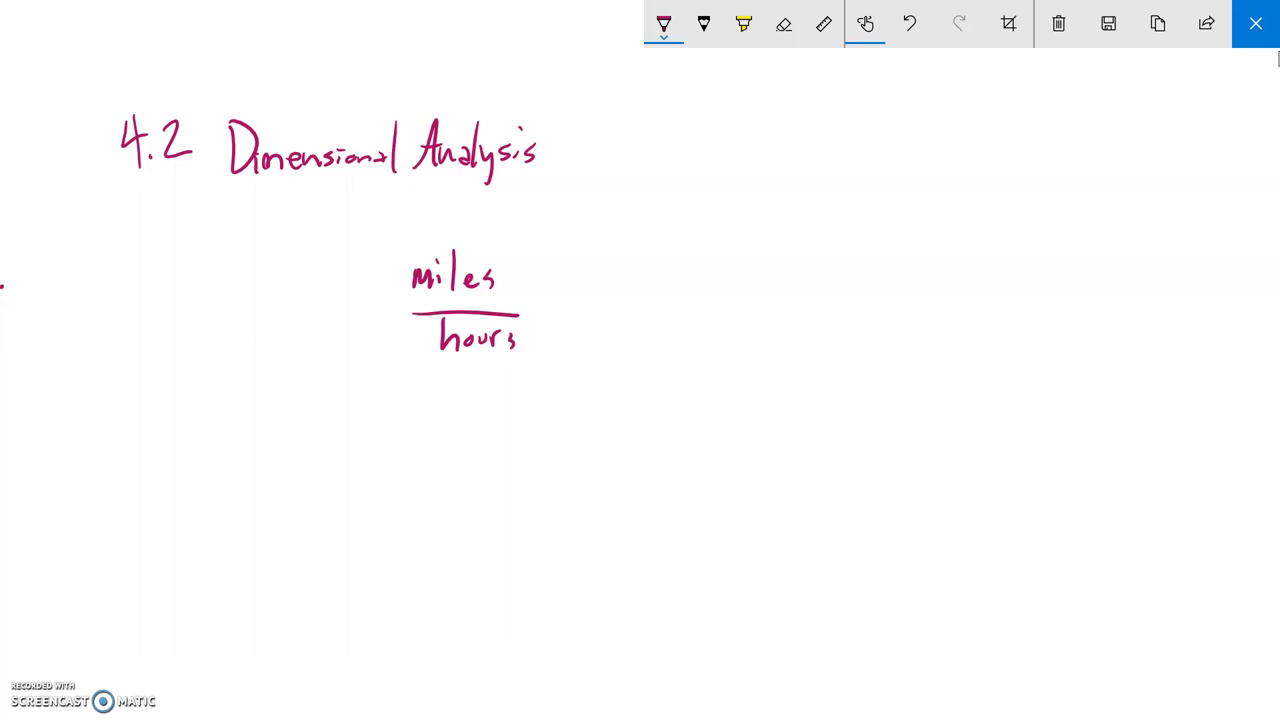
Step: Multiply by a second fraction, hours over 1
drag(542, 307, 541, 309)
mouse_move(563, 260)
mouse_down()
mouse_move(581, 313)
mouse_move(605, 288)
mouse_move(616, 304)
mouse_up()
drag(612, 304, 624, 284)
drag(631, 279, 625, 305)
drag(565, 321, 656, 326)
drag(592, 326, 592, 354)
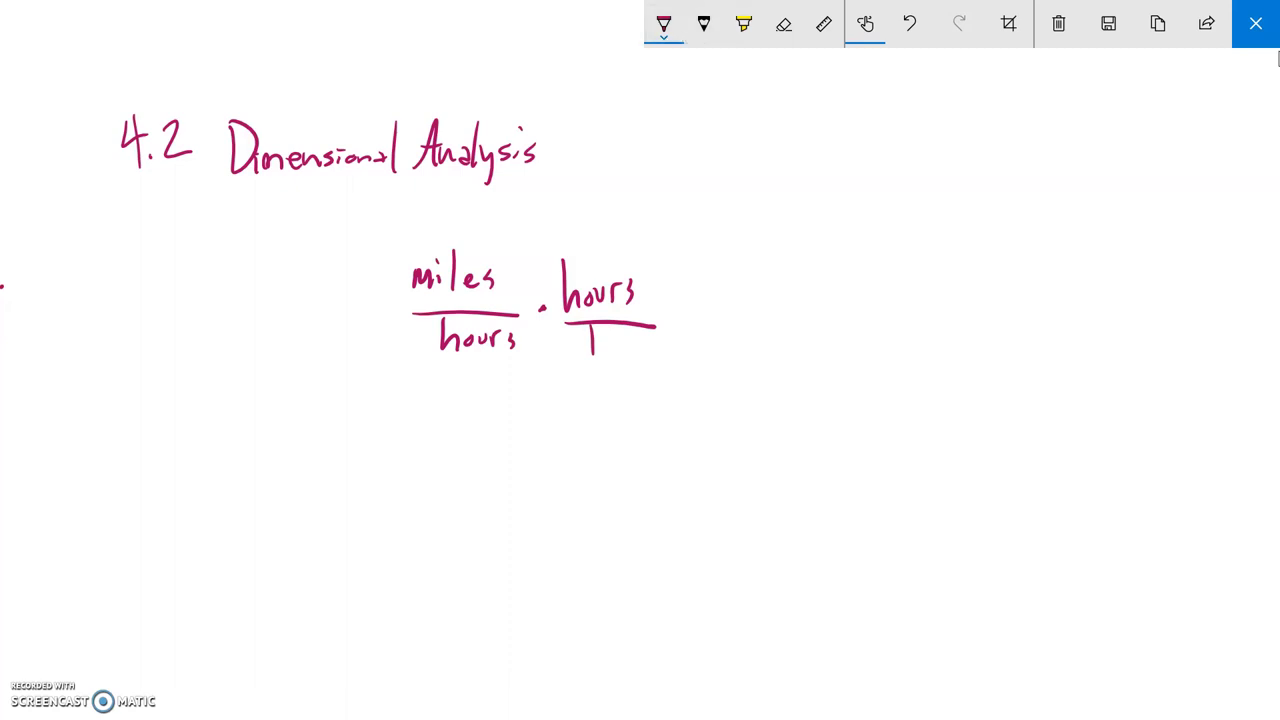
Step: Highlight both 'hours' in yellow as cancelled, then return to the pen
click(743, 23)
drag(576, 320, 628, 258)
drag(453, 357, 502, 318)
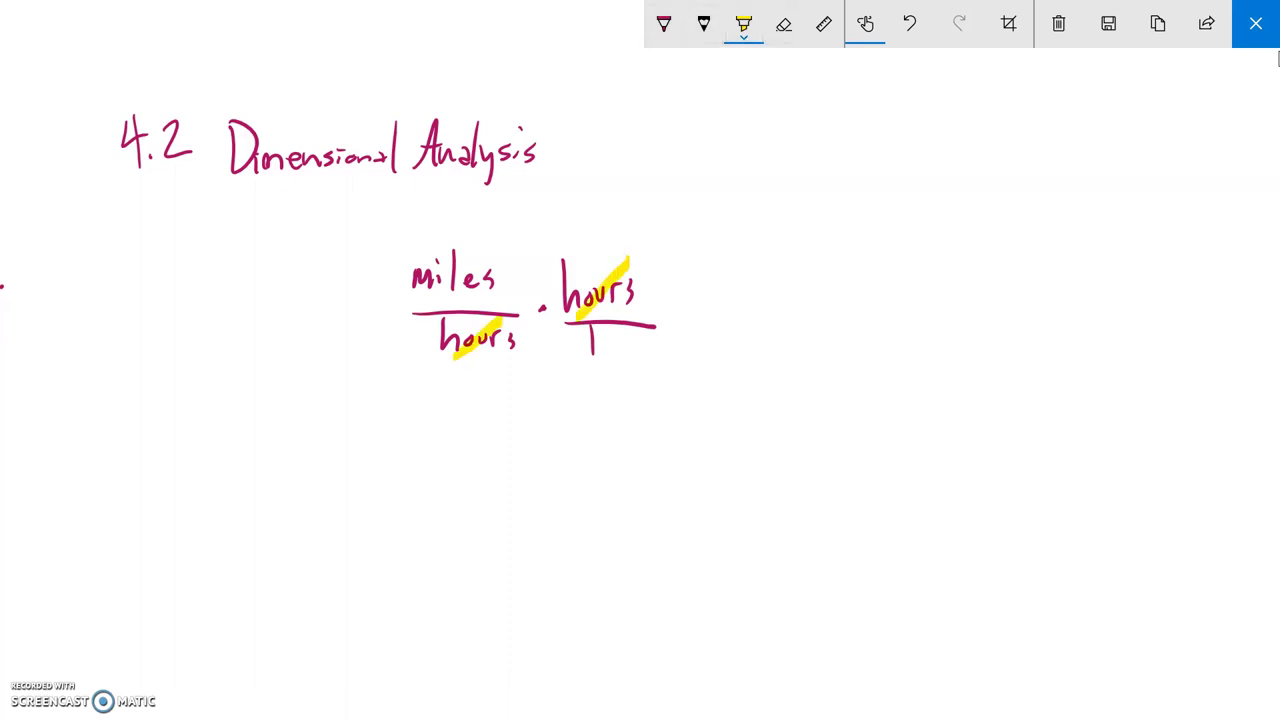
click(663, 23)
Step: Write '= miles' as the result
mouse_move(668, 316)
mouse_down()
mouse_move(683, 311)
mouse_move(680, 325)
mouse_up()
mouse_move(705, 312)
mouse_down()
mouse_move(696, 338)
mouse_move(726, 334)
mouse_up()
mouse_move(740, 286)
mouse_down()
mouse_move(742, 336)
mouse_move(754, 330)
mouse_up()
drag(766, 318, 758, 336)
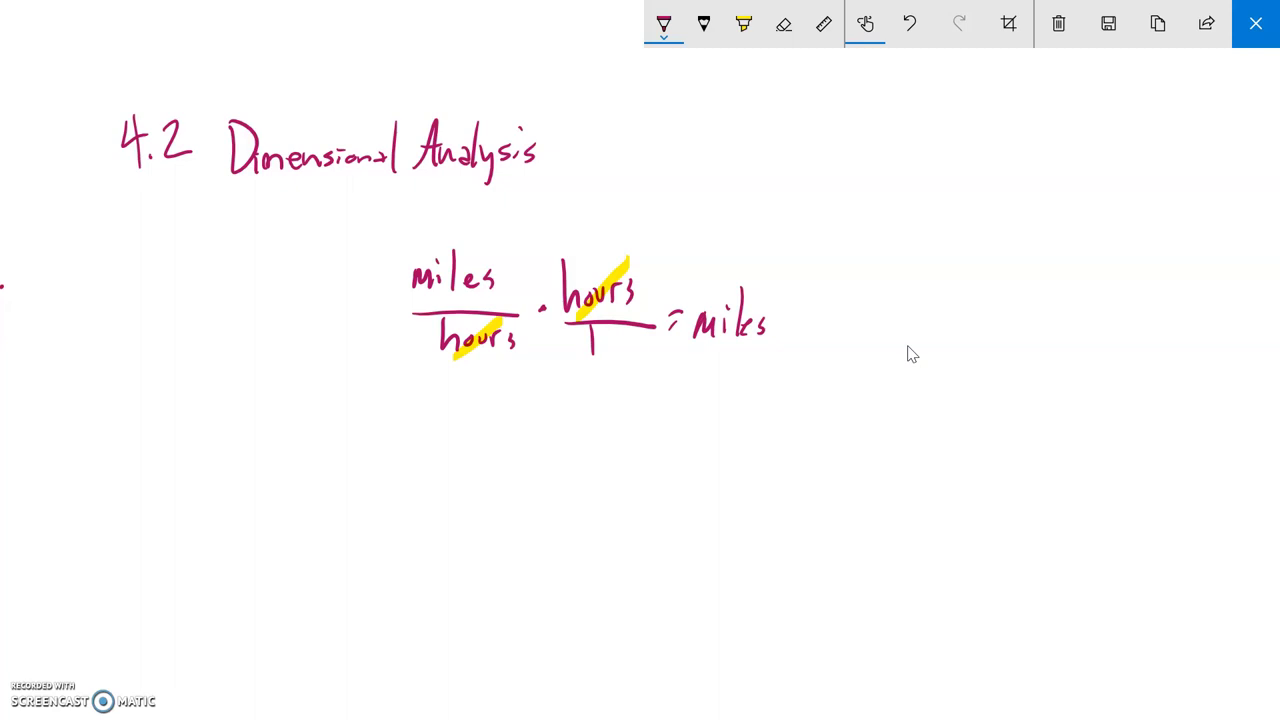
Step: Below the first example, write miles over hour followed by a multiplication dot
mouse_move(380, 424)
mouse_down()
mouse_move(381, 445)
mouse_move(402, 446)
mouse_up()
drag(415, 402, 414, 432)
drag(422, 434, 463, 464)
mouse_move(396, 472)
mouse_down()
mouse_move(398, 492)
mouse_move(447, 485)
mouse_up()
click(489, 464)
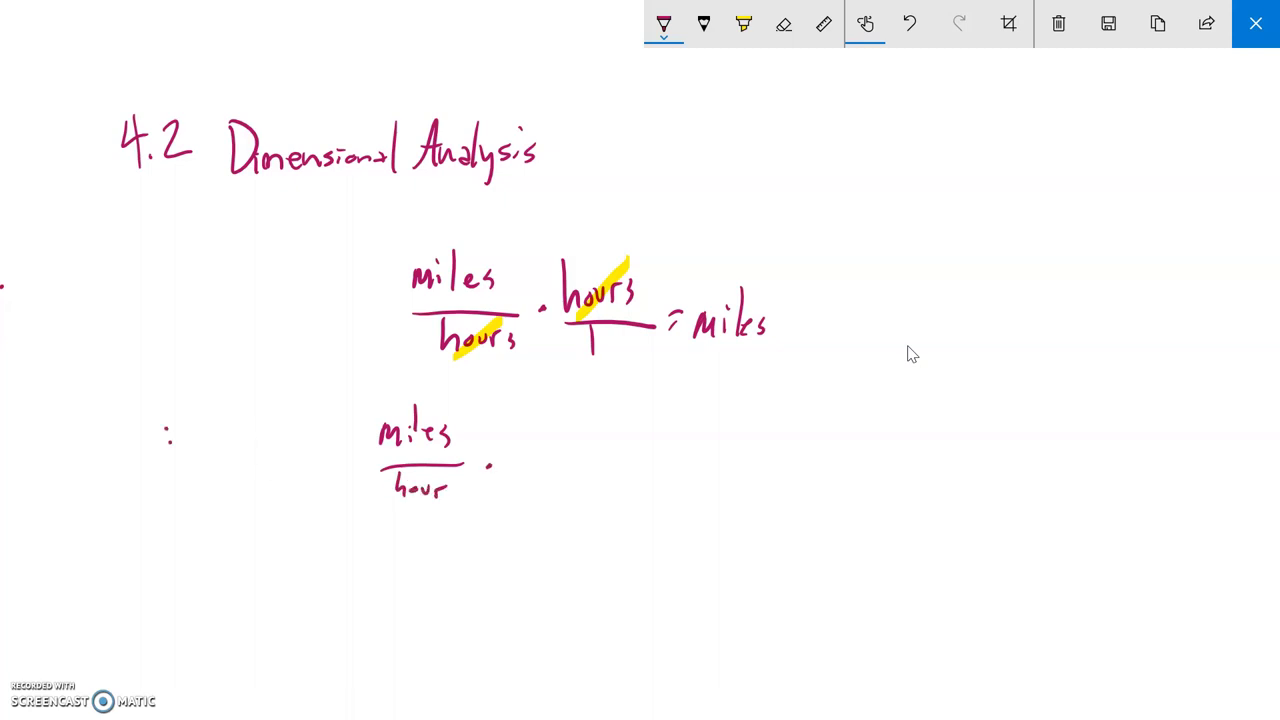
Step: Write the conversion factor km over mile
drag(524, 412, 525, 450)
drag(526, 442, 546, 440)
mouse_move(553, 440)
mouse_down()
mouse_move(575, 437)
mouse_move(545, 448)
mouse_move(575, 438)
mouse_move(537, 436)
mouse_move(537, 462)
mouse_up()
mouse_move(557, 428)
mouse_down()
mouse_move(560, 456)
mouse_move(586, 452)
mouse_move(604, 474)
mouse_up()
drag(541, 508, 586, 510)
drag(592, 502, 607, 512)
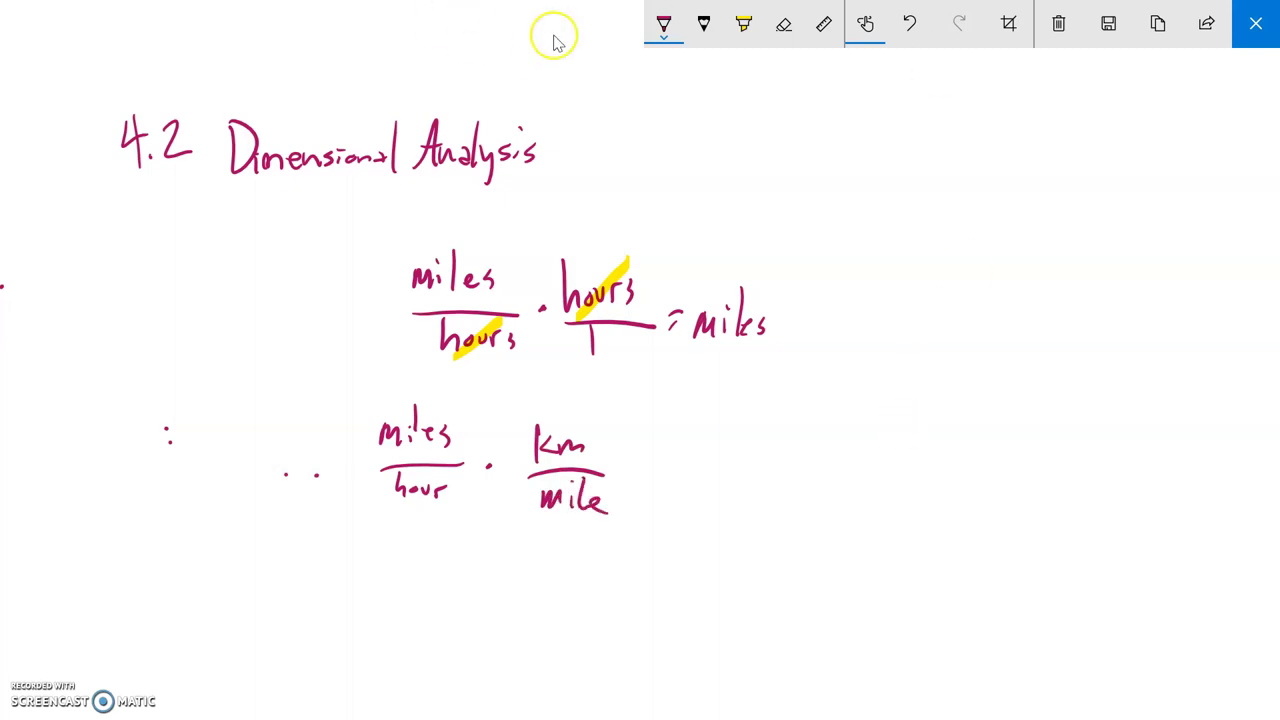
Step: Highlight 'miles' and 'mile' as cancelled, then write km/hour as the result
click(778, 24)
click(752, 25)
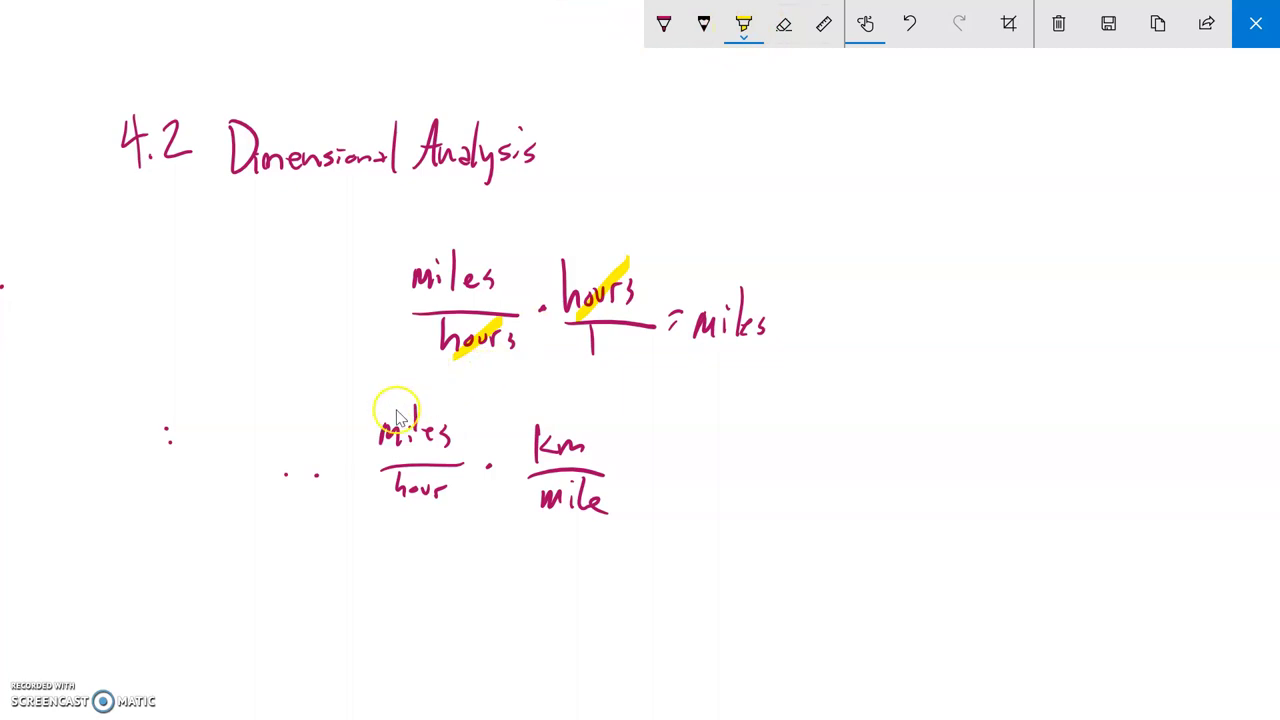
drag(376, 432, 463, 440)
mouse_move(520, 494)
mouse_down()
mouse_move(626, 510)
mouse_move(655, 461)
mouse_move(655, 482)
mouse_move(729, 486)
mouse_move(735, 512)
mouse_up()
click(664, 25)
mouse_move(747, 466)
mouse_down()
mouse_move(758, 508)
mouse_move(797, 488)
mouse_up()
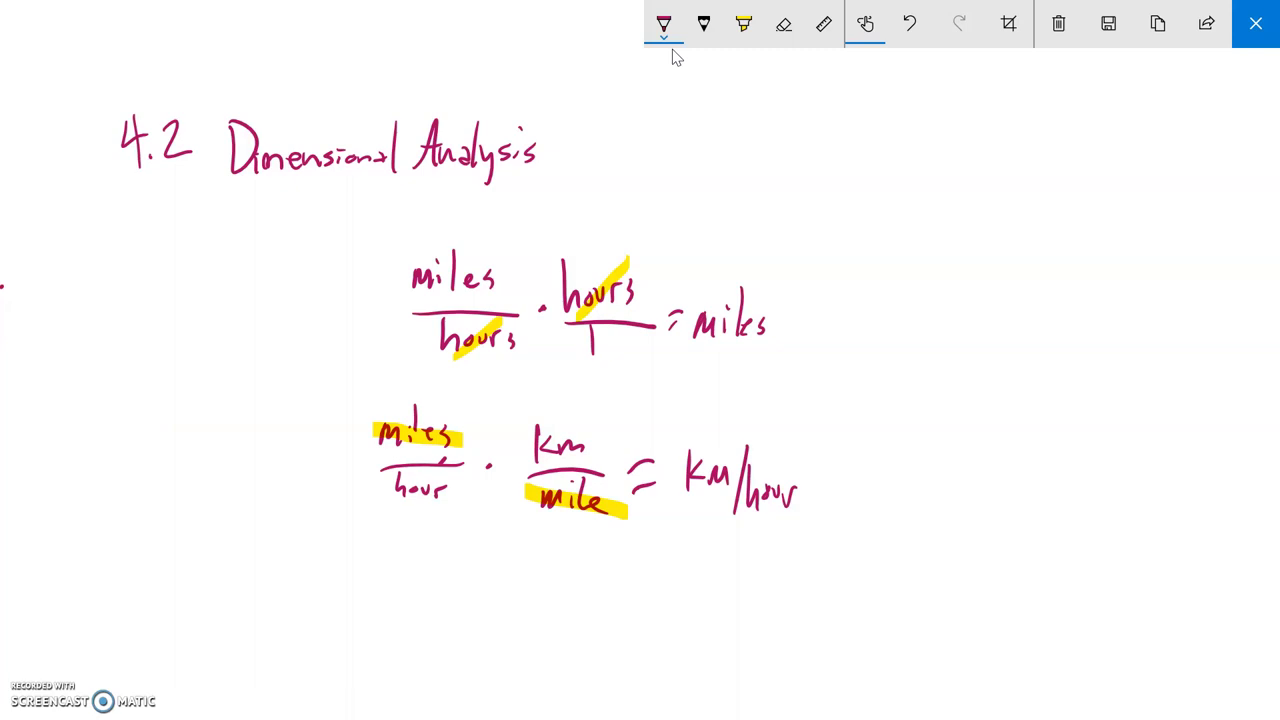
Step: Write miles/hour · hours/min as the third example
mouse_move(376, 585)
mouse_down()
mouse_move(379, 564)
mouse_move(397, 581)
mouse_move(428, 569)
mouse_move(456, 594)
mouse_move(408, 632)
mouse_up()
drag(410, 624, 446, 620)
click(481, 601)
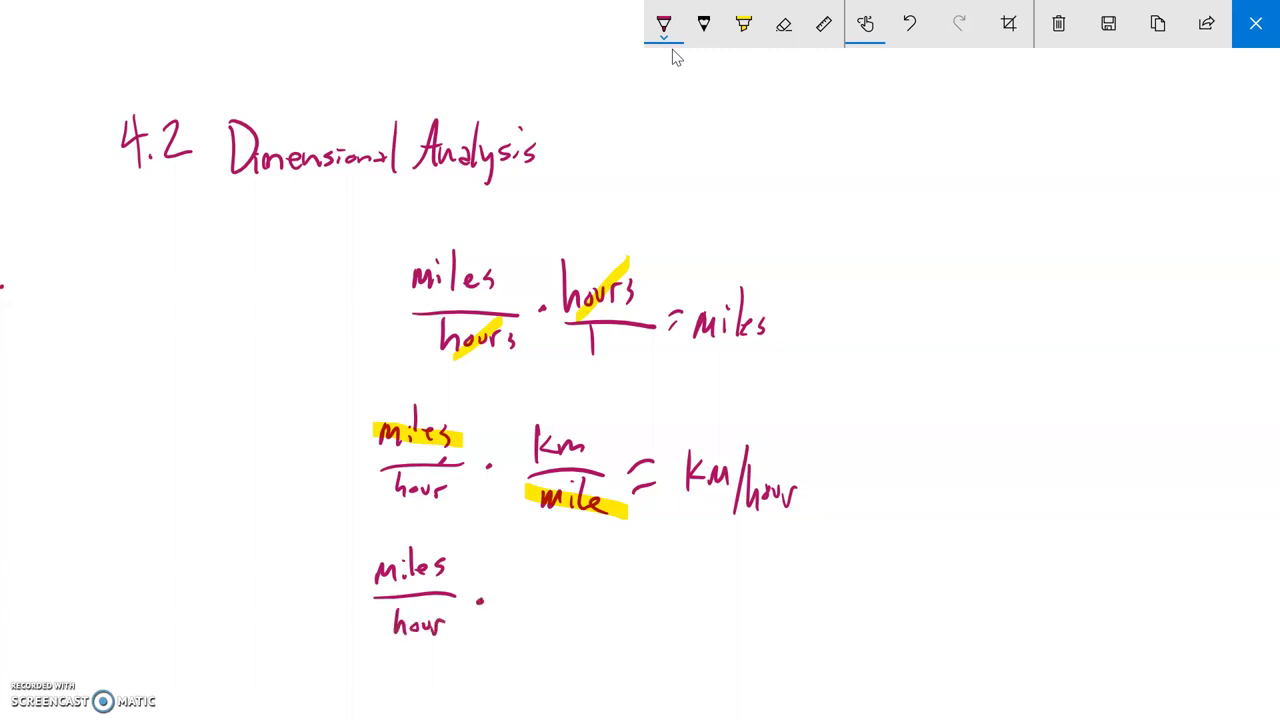
mouse_move(515, 560)
mouse_down()
mouse_move(528, 598)
mouse_move(540, 584)
mouse_move(560, 590)
mouse_up()
drag(564, 578, 585, 606)
drag(525, 641, 567, 638)
click(552, 620)
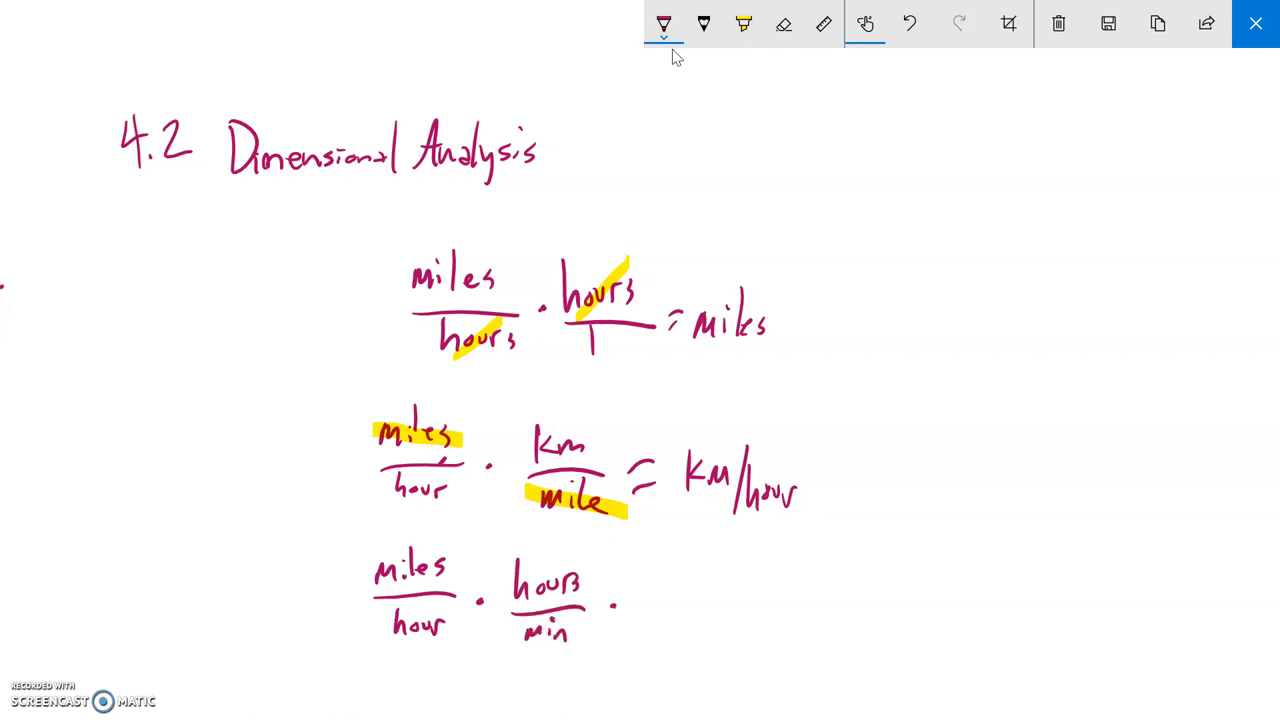
Step: Extend the chain with min/sec · ft/mile and an equals sign
mouse_move(635, 603)
mouse_down()
mouse_move(638, 588)
mouse_move(670, 605)
mouse_up()
mouse_move(673, 604)
mouse_down()
mouse_move(689, 617)
mouse_move(638, 648)
mouse_move(676, 646)
mouse_up()
click(711, 621)
mouse_move(746, 576)
mouse_down()
mouse_move(735, 610)
mouse_move(758, 608)
mouse_up()
drag(742, 602, 766, 599)
mouse_move(737, 630)
mouse_down()
mouse_move(768, 619)
mouse_move(757, 653)
mouse_move(772, 656)
mouse_up()
drag(779, 648, 790, 656)
drag(802, 612, 819, 610)
drag(806, 628, 810, 628)
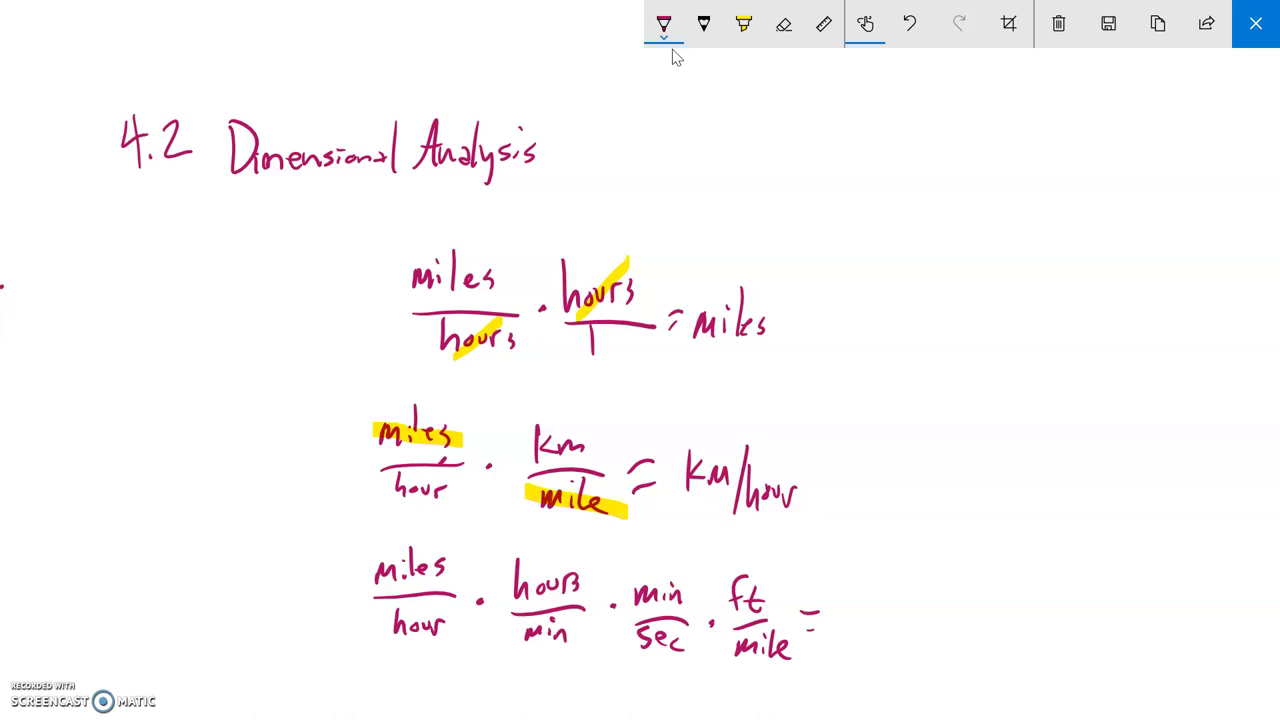
drag(801, 630, 820, 626)
Step: Highlight the cancelling hour/hours, min/min and mile/miles units in yellow
click(663, 24)
click(704, 24)
click(743, 24)
drag(374, 638, 458, 606)
mouse_move(510, 595)
mouse_down()
mouse_move(592, 557)
mouse_move(682, 602)
mouse_up()
drag(522, 628, 564, 648)
drag(726, 640, 784, 676)
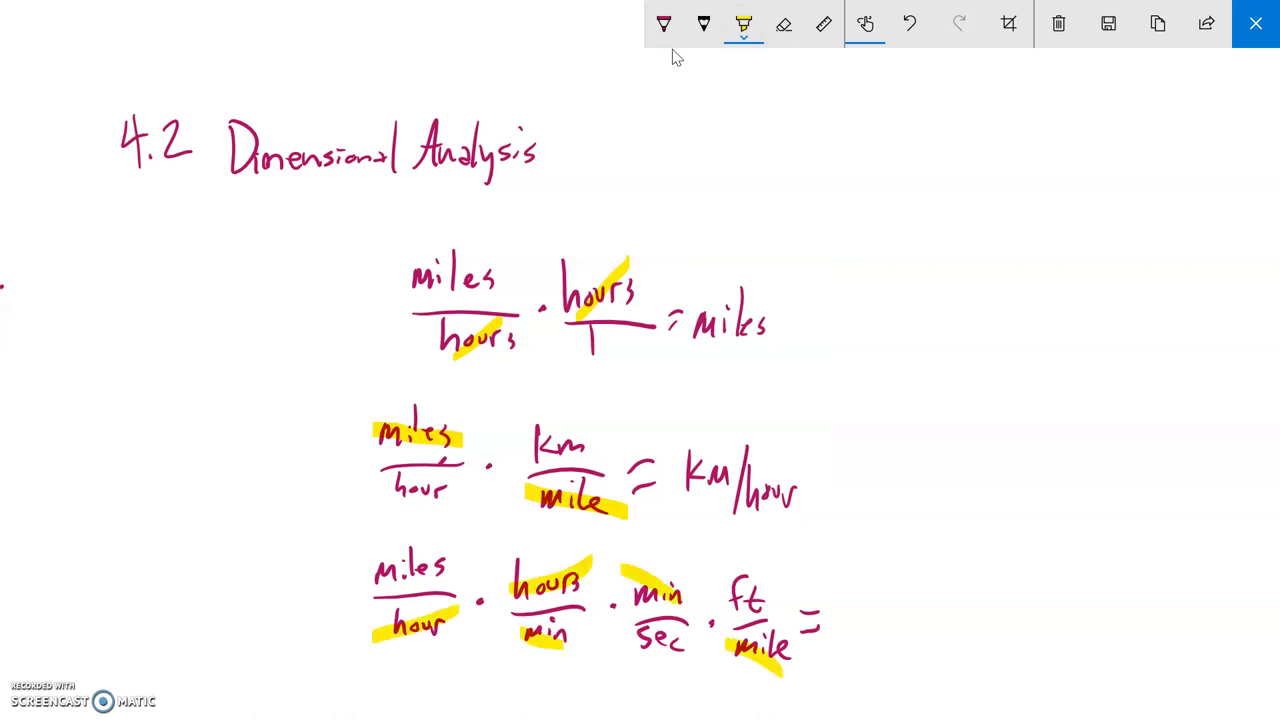
drag(368, 544, 430, 590)
click(663, 24)
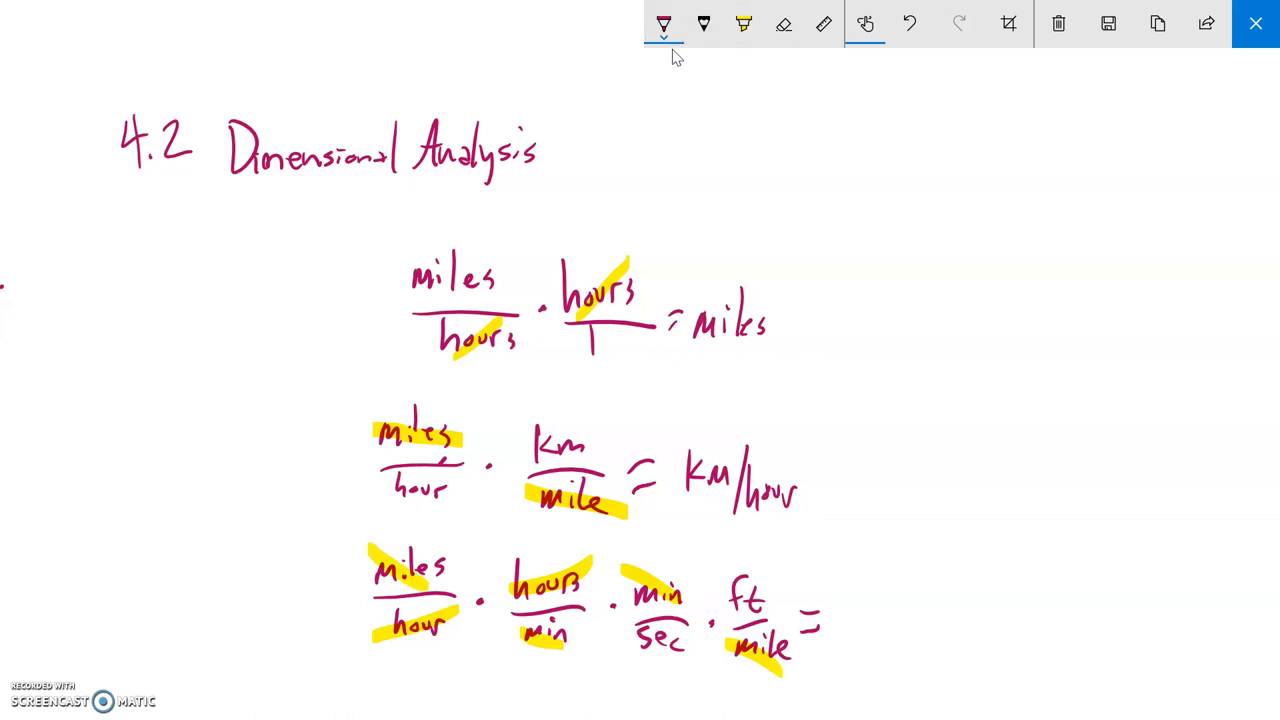
Step: Write ft/sec as the result
drag(858, 580, 846, 618)
drag(848, 600, 886, 620)
mouse_move(852, 638)
mouse_down()
mouse_move(840, 660)
mouse_move(862, 660)
mouse_up()
mouse_move(874, 652)
mouse_down()
mouse_move(868, 666)
mouse_move(886, 662)
mouse_up()
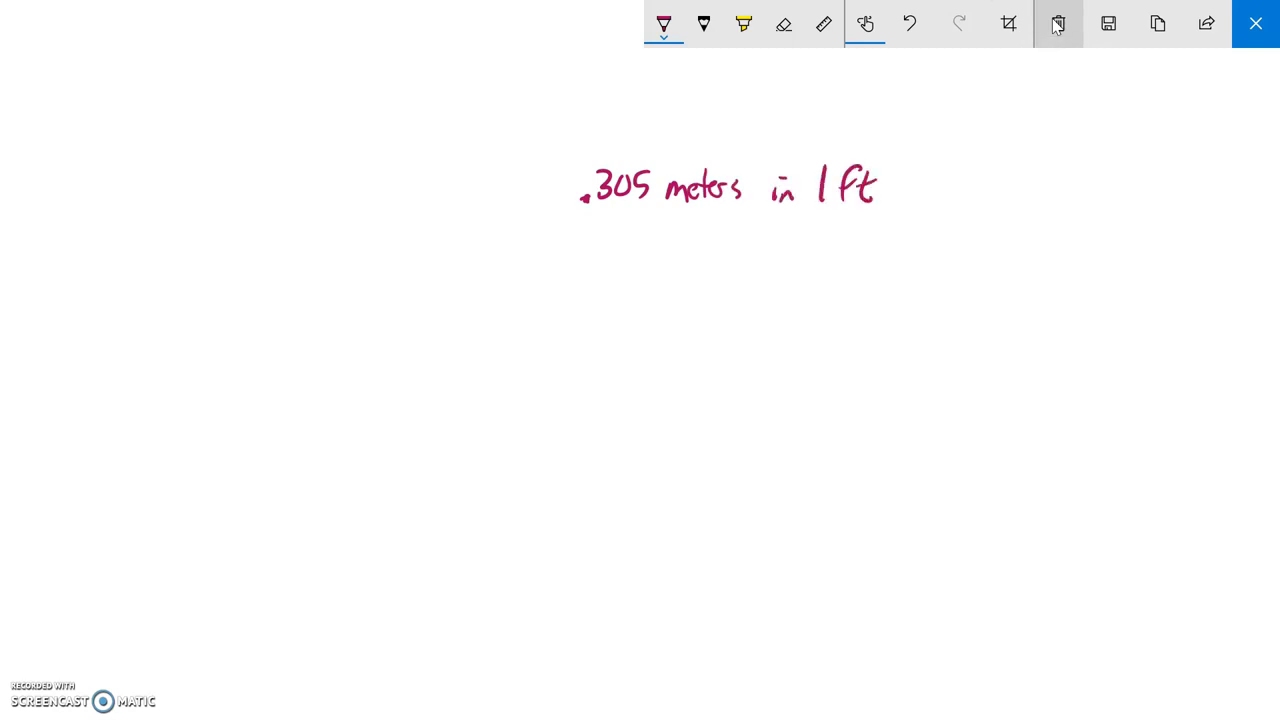
Step: Write the problem '30ft = ___ meters' below the .305 meters note
mouse_move(203, 306)
mouse_down()
mouse_move(214, 330)
mouse_move(204, 346)
mouse_up()
mouse_move(232, 316)
mouse_down()
mouse_move(240, 348)
mouse_move(272, 348)
mouse_move(274, 330)
mouse_up()
drag(356, 319, 374, 318)
mouse_move(360, 331)
mouse_down()
mouse_move(462, 340)
mouse_move(490, 322)
mouse_move(500, 338)
mouse_up()
drag(504, 330, 528, 342)
drag(530, 330, 556, 316)
drag(566, 318, 564, 336)
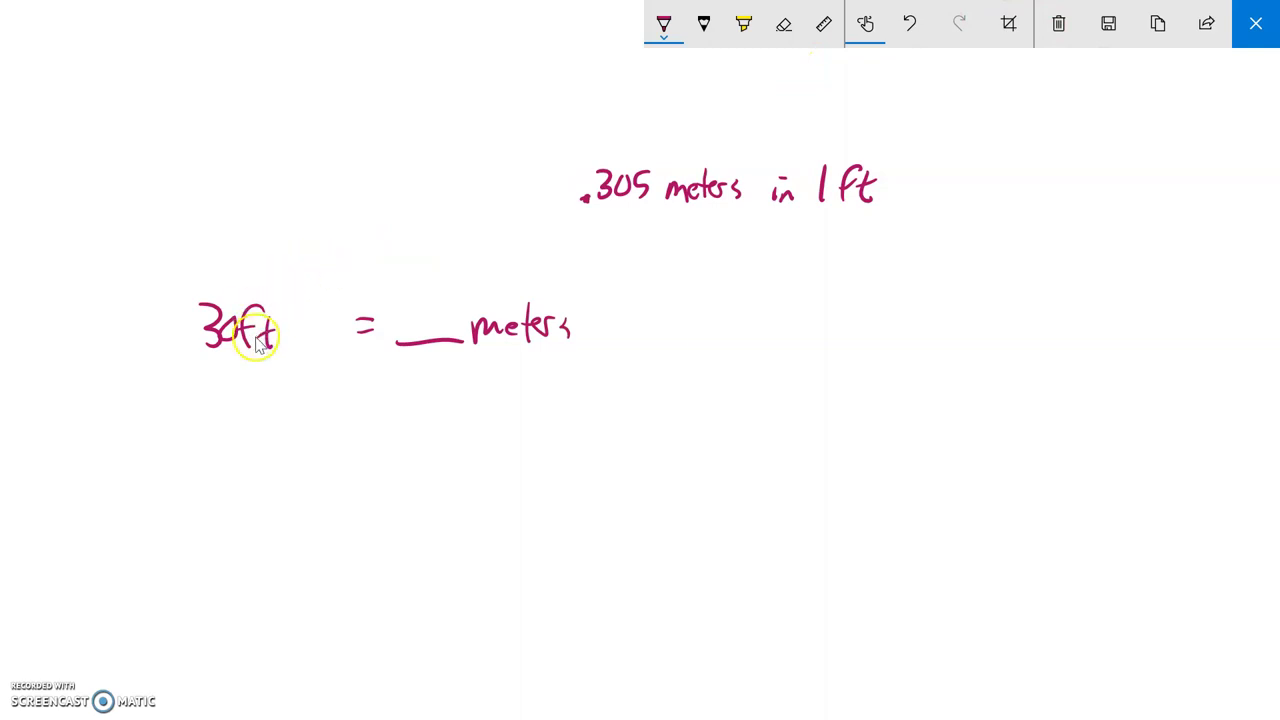
click(7, 491)
Step: Put 30 ft over 1, add a multiplication dot and the meters-over-ft fraction, and redraw the equals sign and blank
mouse_move(228, 353)
mouse_down()
mouse_move(275, 350)
mouse_move(253, 377)
mouse_up()
click(292, 350)
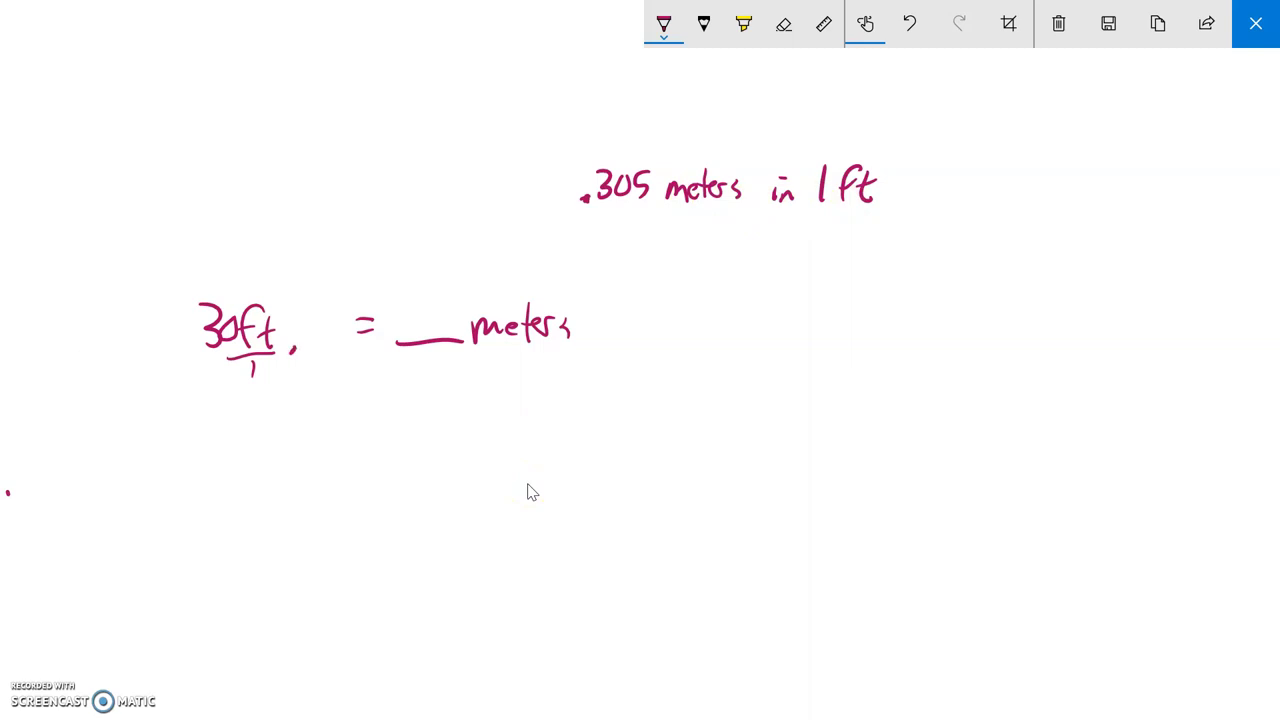
mouse_move(365, 318)
mouse_down()
mouse_move(430, 342)
mouse_move(429, 354)
mouse_move(474, 352)
mouse_up()
mouse_move(409, 328)
mouse_down()
mouse_move(421, 327)
mouse_move(367, 322)
mouse_move(401, 318)
mouse_move(404, 344)
mouse_up()
drag(371, 350, 356, 379)
drag(377, 357, 380, 381)
drag(368, 369, 394, 368)
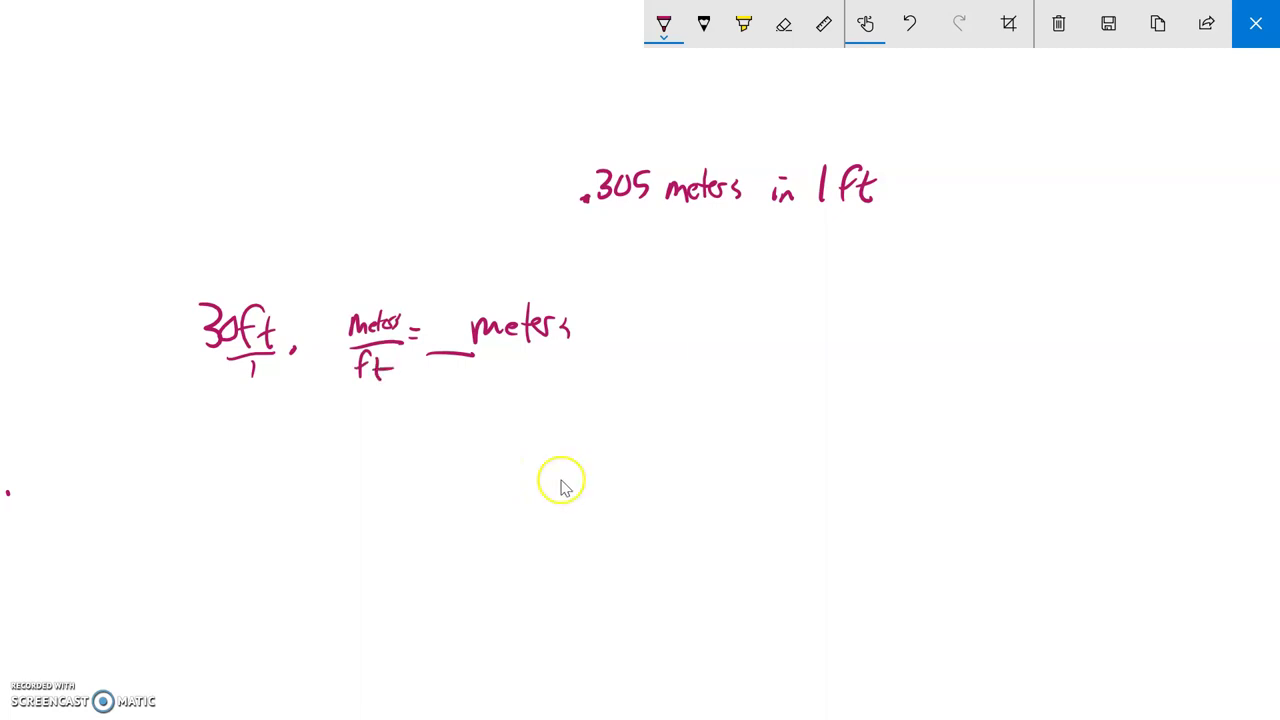
Step: Highlight both ft units in yellow as cancelling
click(743, 24)
drag(240, 290, 270, 329)
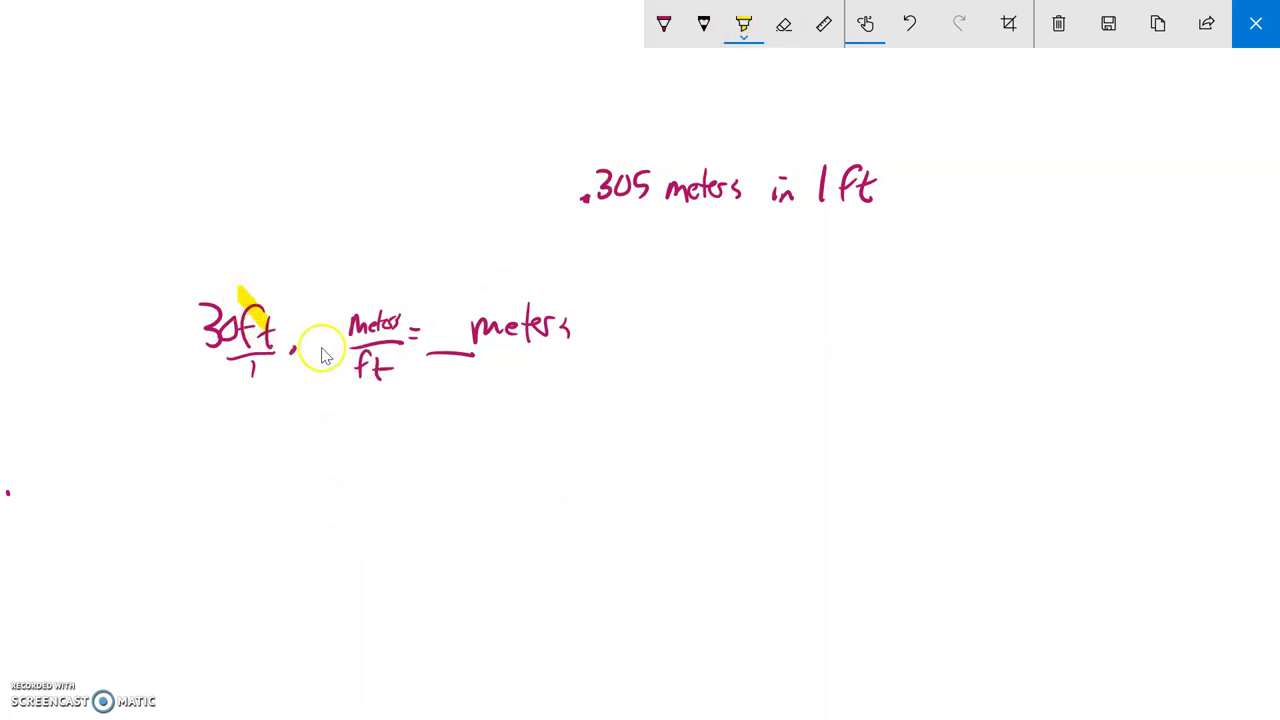
drag(342, 354, 392, 381)
click(668, 22)
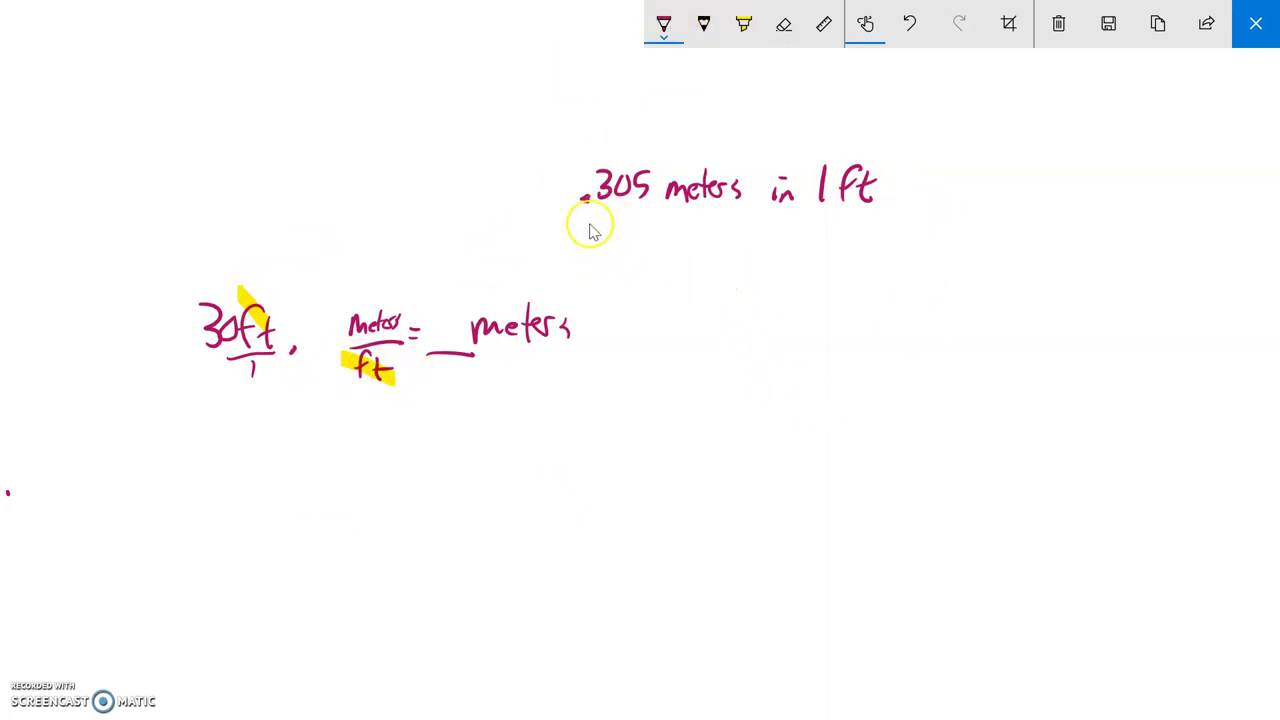
Step: Write .305 over meters and 1 under ft in the conversion factor
click(307, 335)
click(319, 321)
mouse_move(319, 325)
mouse_down()
mouse_move(342, 334)
mouse_move(328, 381)
mouse_up()
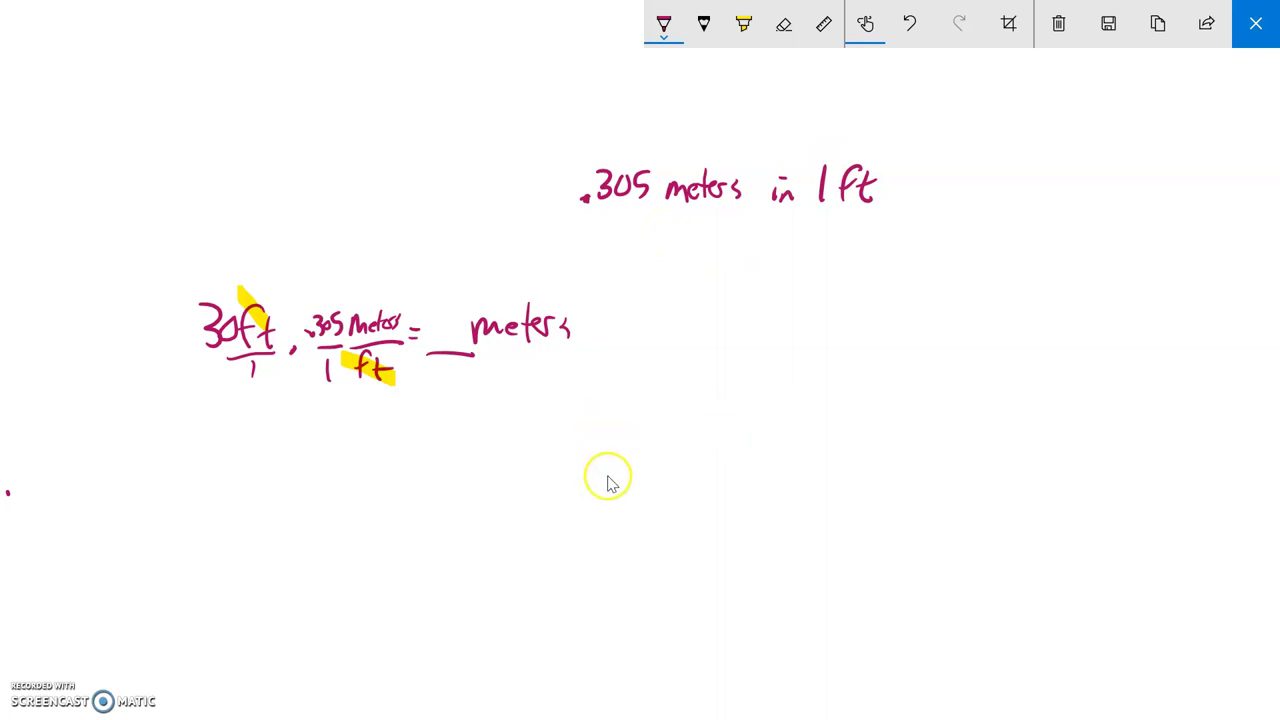
drag(99, 443, 111, 442)
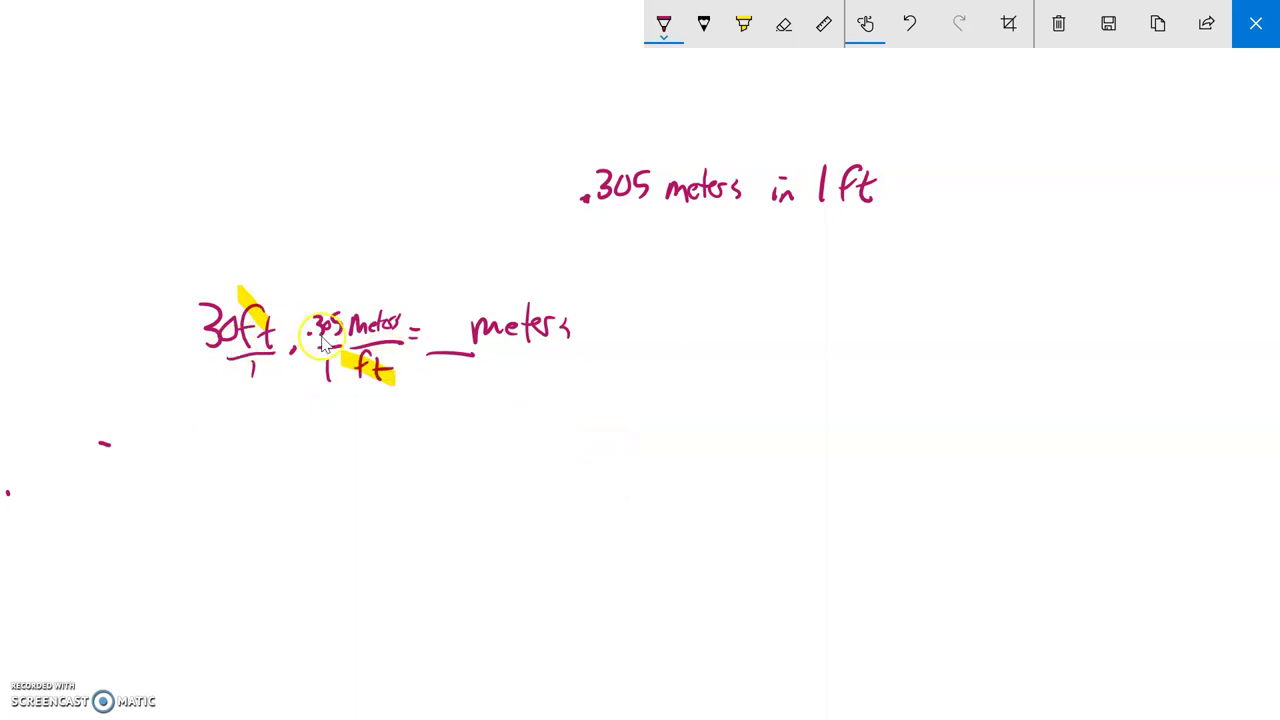
Step: Compute 30 × .305 = 9.15 on the Wabbitemu TI-83, then reopen the Sketchpad
click(1256, 23)
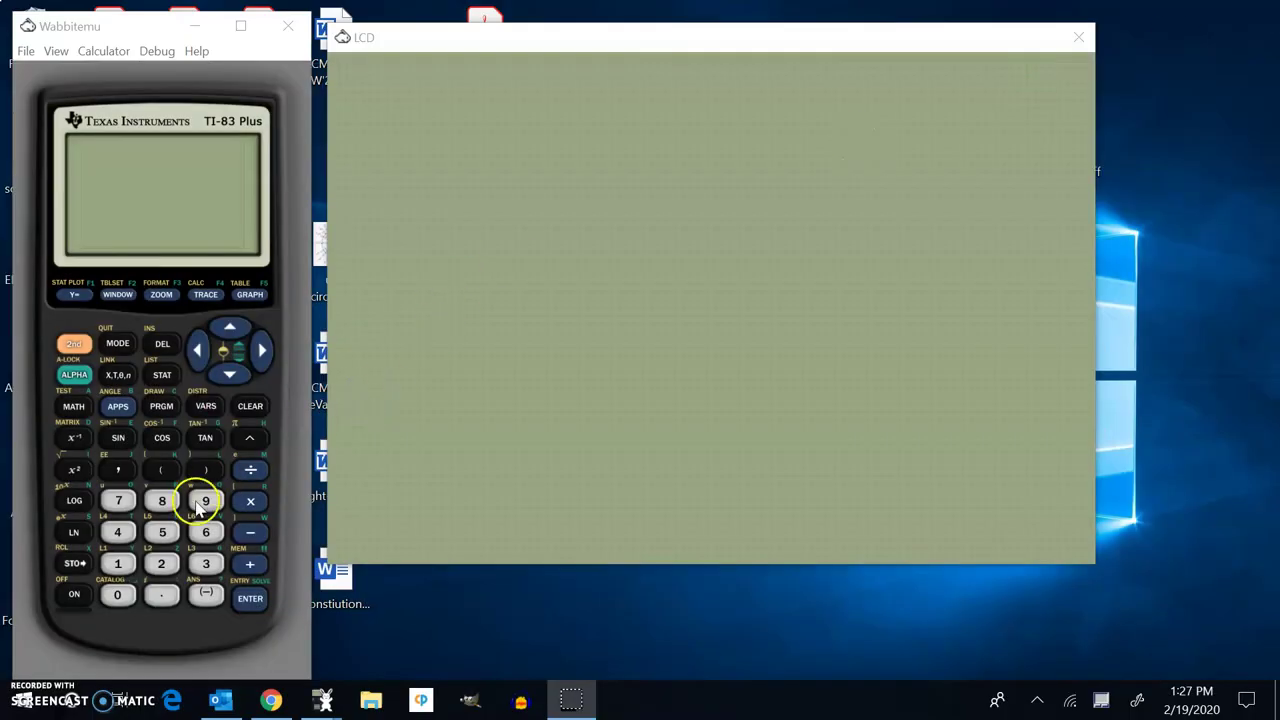
click(74, 594)
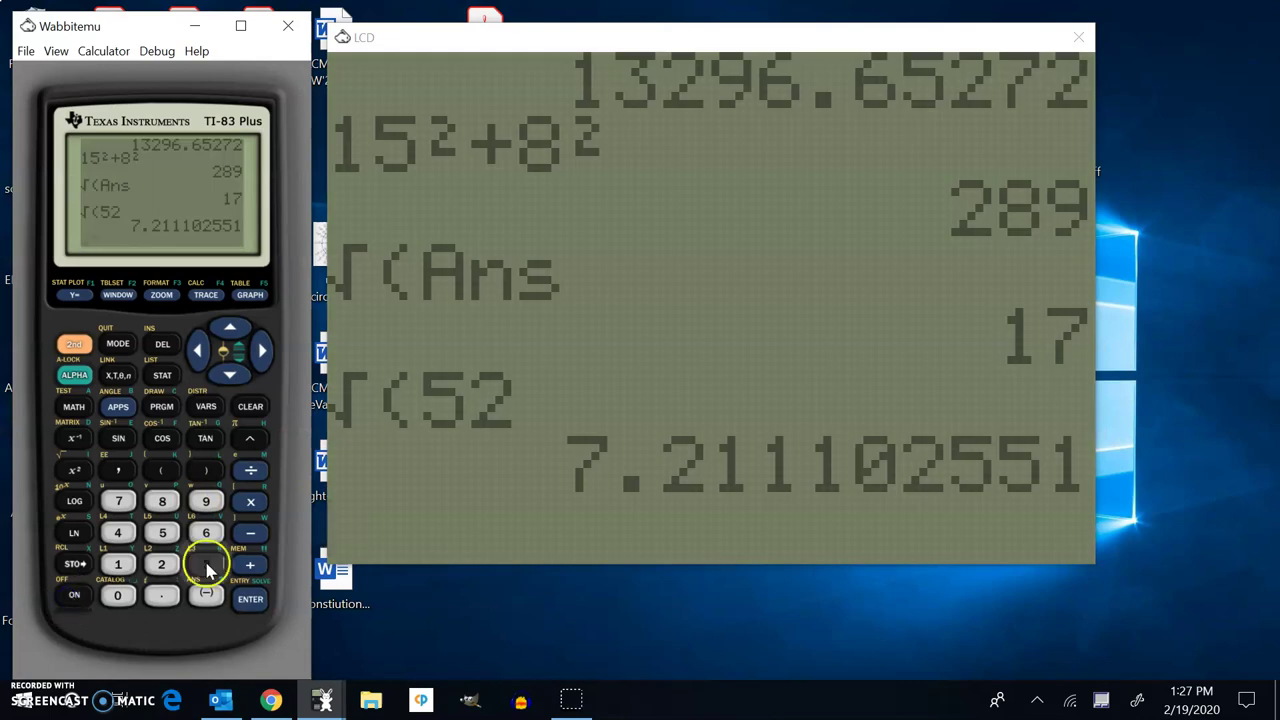
click(207, 566)
click(115, 597)
click(249, 499)
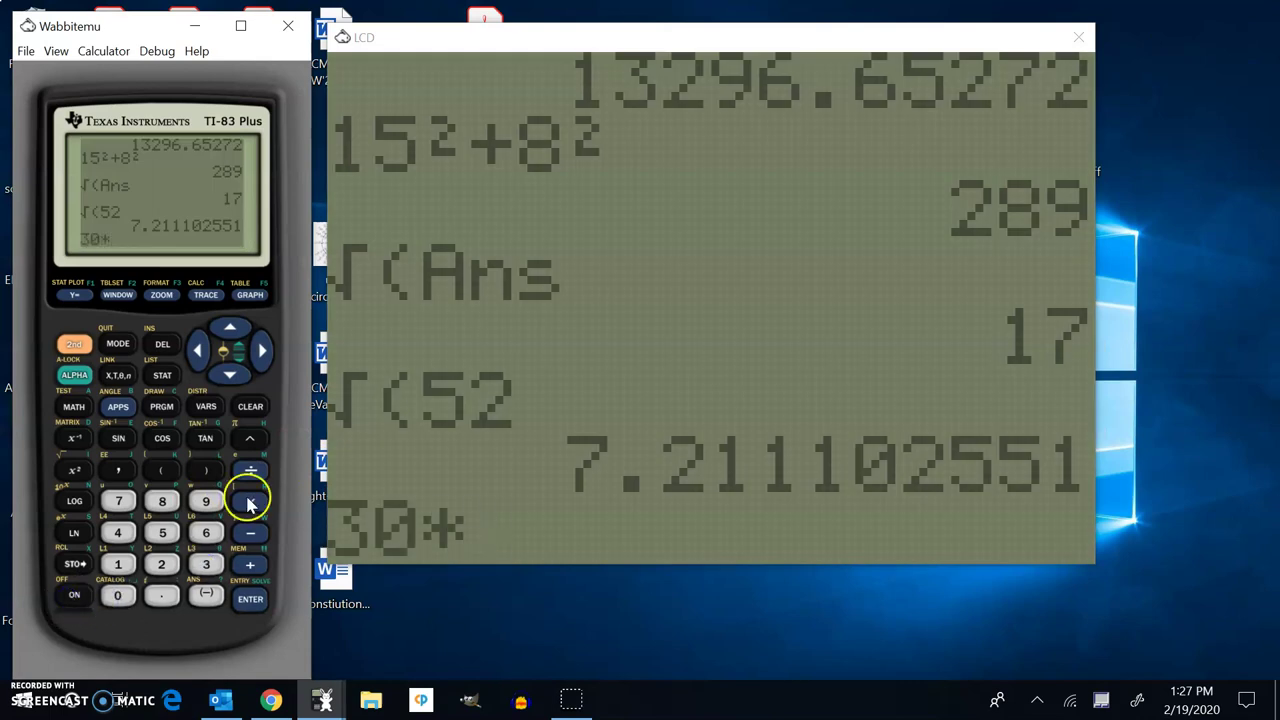
click(161, 596)
click(206, 565)
click(117, 596)
click(162, 533)
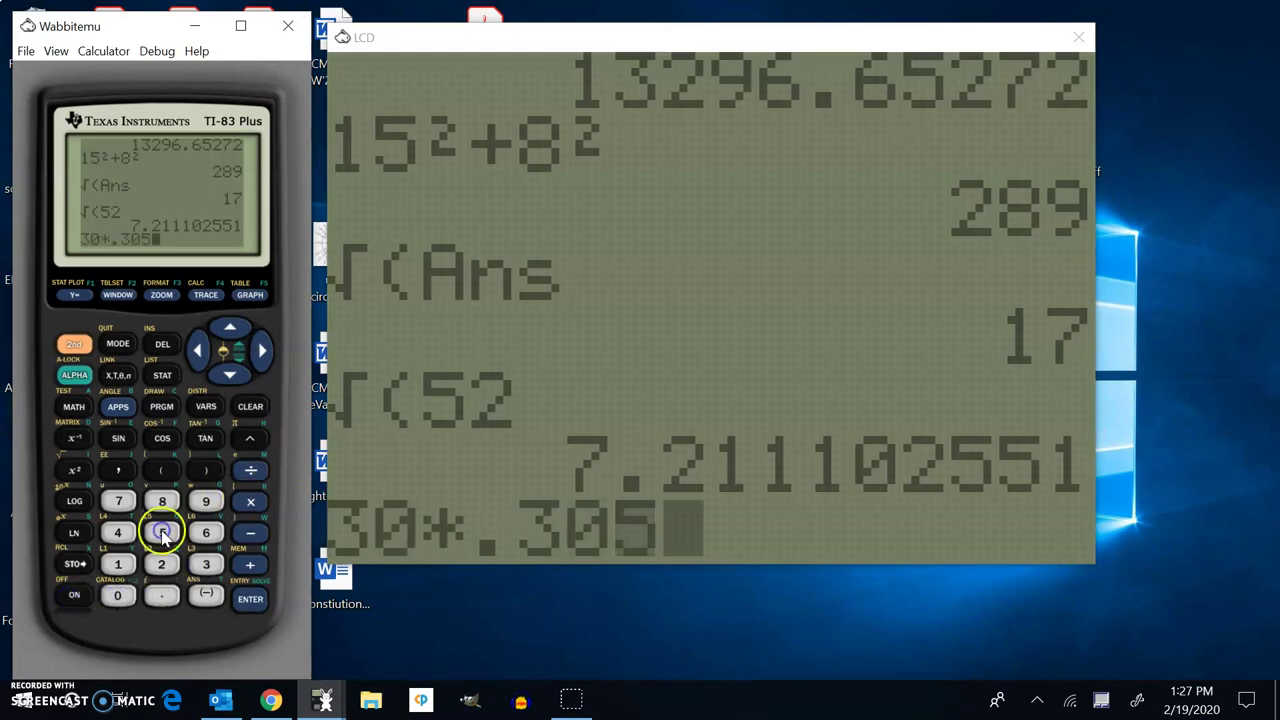
click(251, 598)
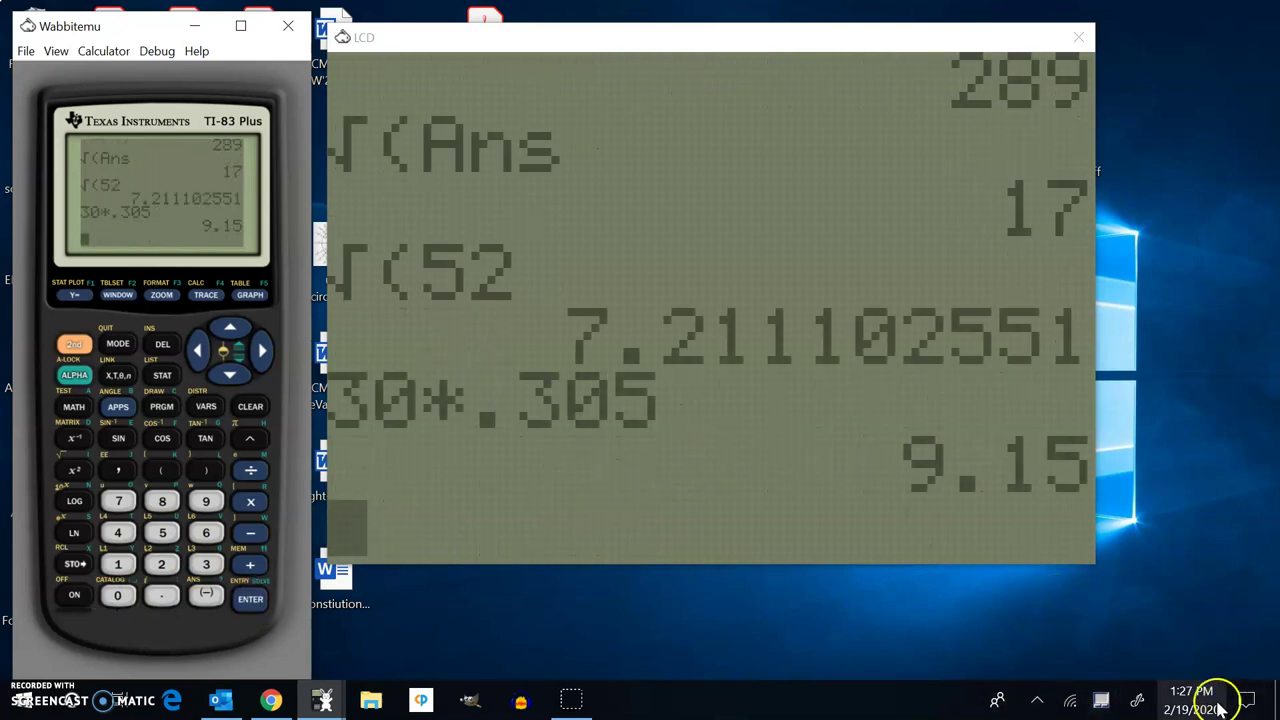
click(1137, 700)
click(1188, 245)
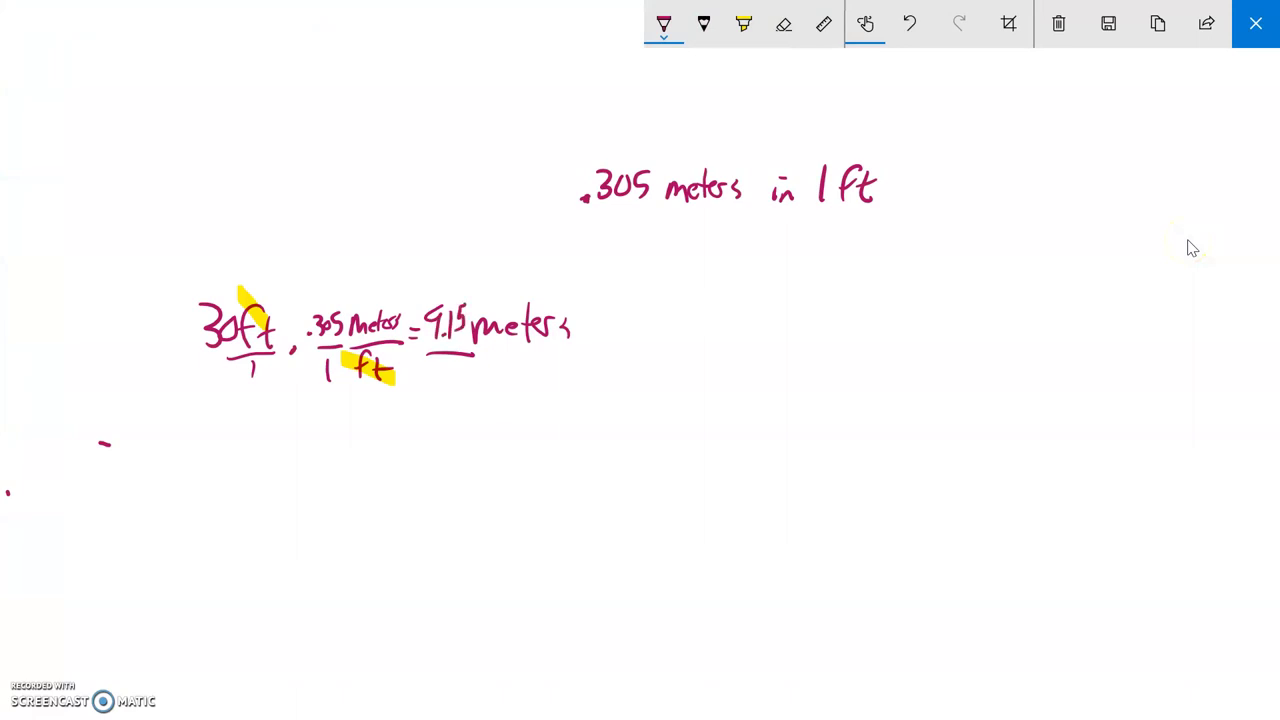
Step: Undo the leftover underline beneath 9.15
key(ctrl+z)
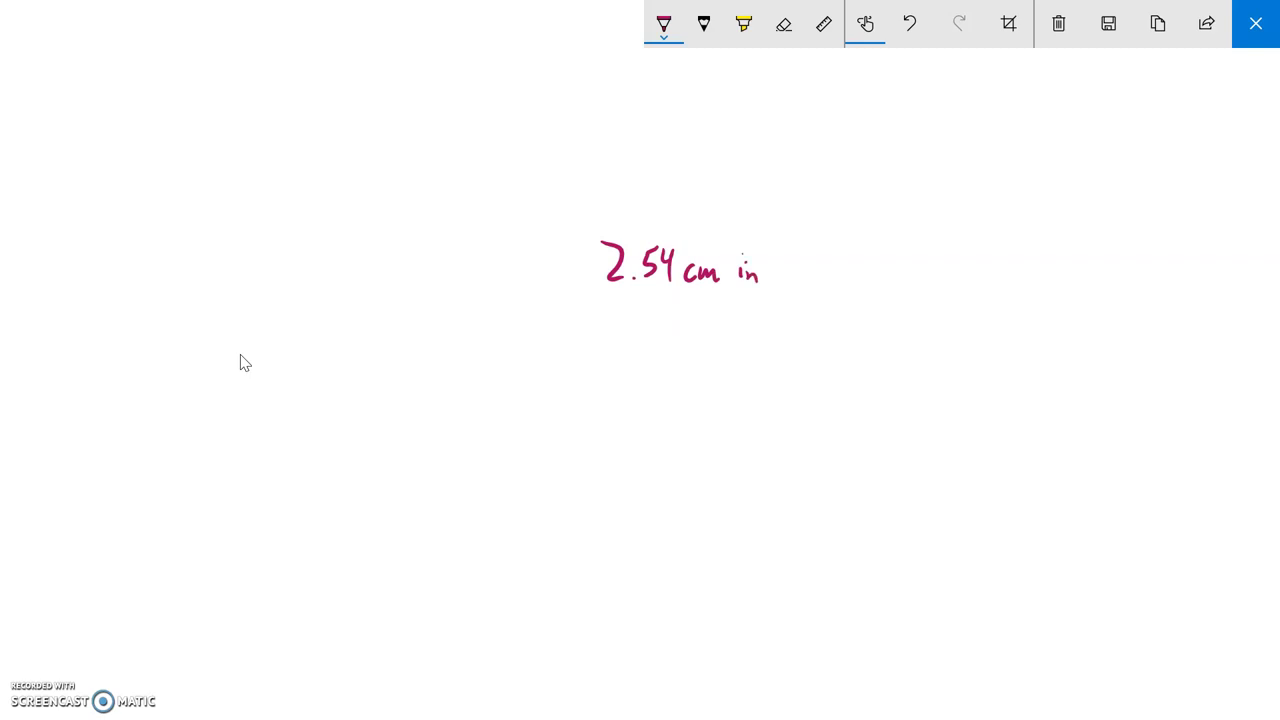
Step: Finish the note '2.54 cm in 1 inch' and write the problem '12 cm = __ in'
drag(797, 246, 795, 292)
mouse_move(815, 272)
mouse_down()
mouse_move(815, 286)
mouse_move(838, 285)
mouse_up()
drag(846, 252, 855, 282)
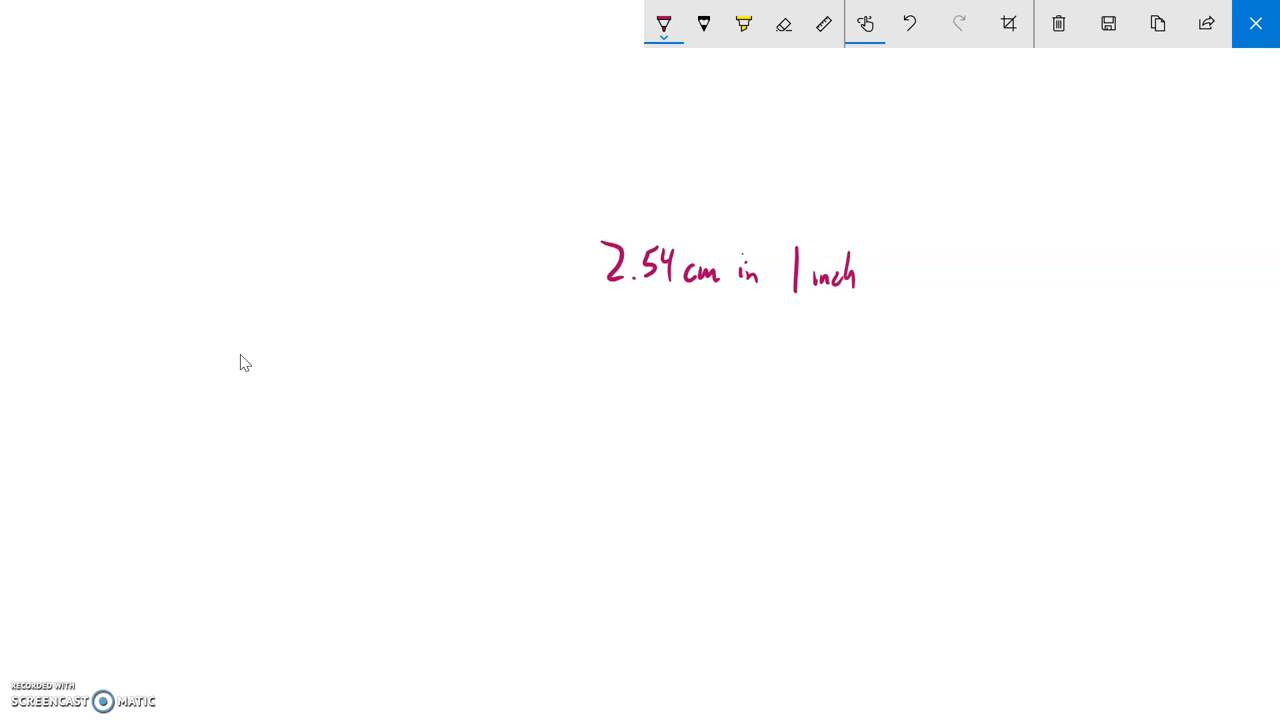
mouse_move(230, 360)
mouse_down()
mouse_move(230, 408)
mouse_move(337, 396)
mouse_up()
drag(481, 372, 496, 371)
drag(481, 385, 496, 384)
drag(574, 370, 591, 387)
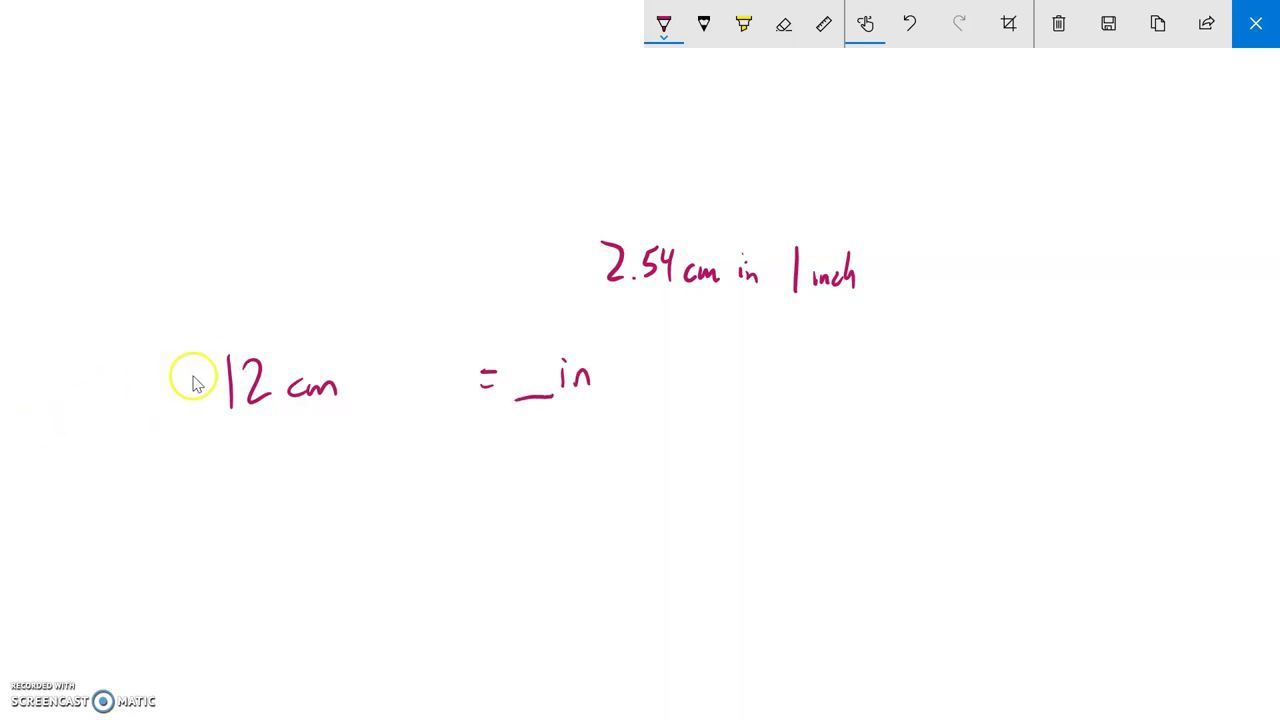
Step: Put 12 cm over 1, add cm to the factor's denominator, and highlight the cancelling cm units
mouse_move(268, 419)
mouse_down()
mouse_move(337, 404)
mouse_move(309, 434)
mouse_up()
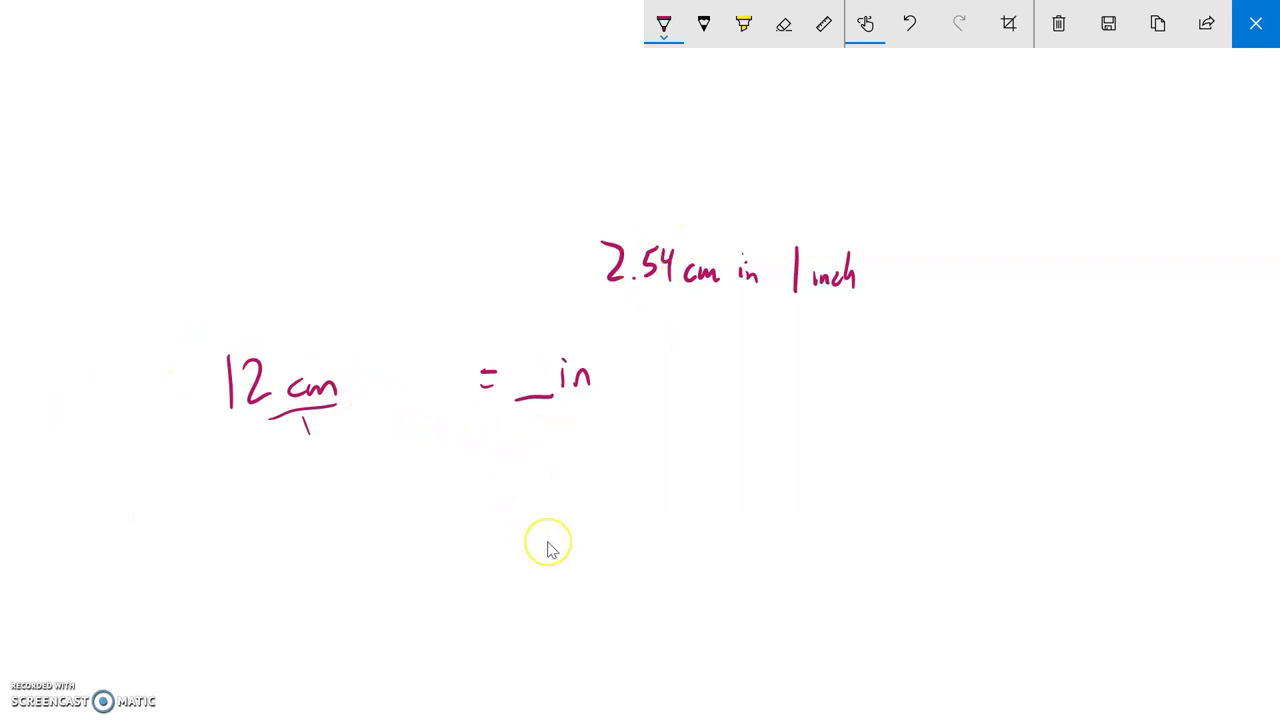
mouse_move(425, 418)
mouse_down()
mouse_move(421, 434)
mouse_move(457, 404)
mouse_up()
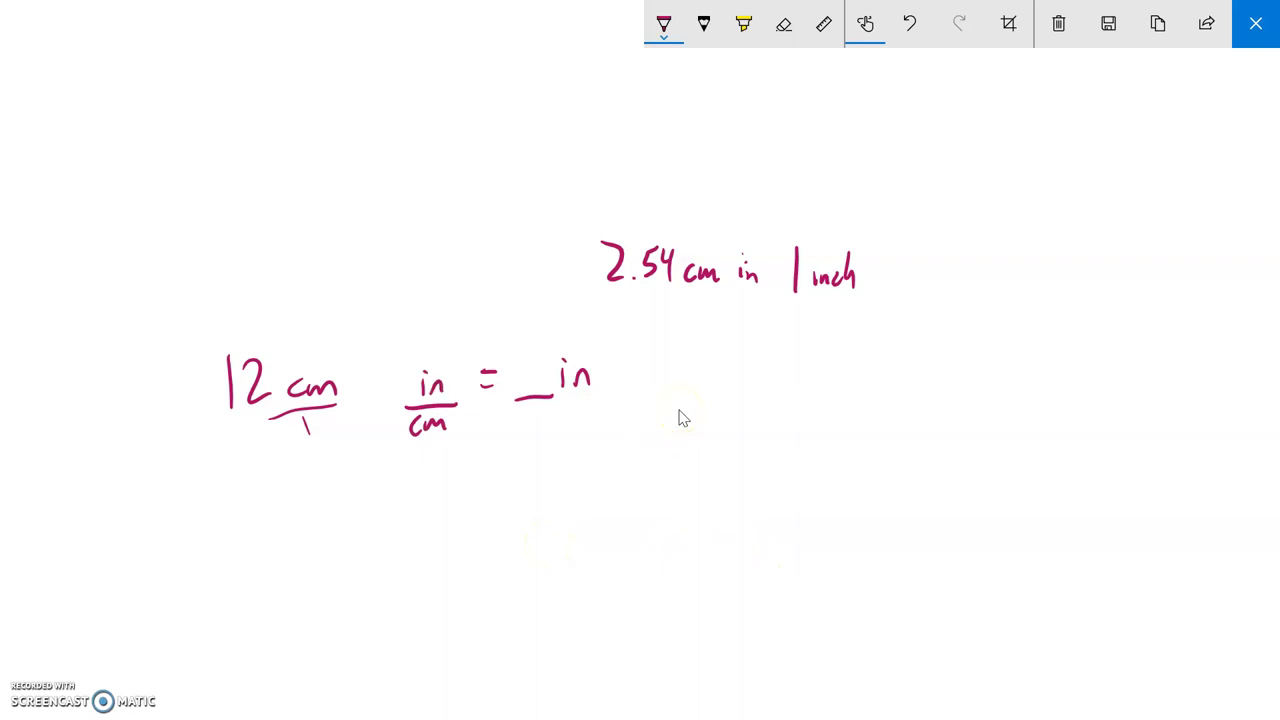
click(743, 23)
drag(298, 366, 321, 389)
click(663, 23)
Step: Complete the conversion factor as 1 in over 2.54 cm
click(349, 405)
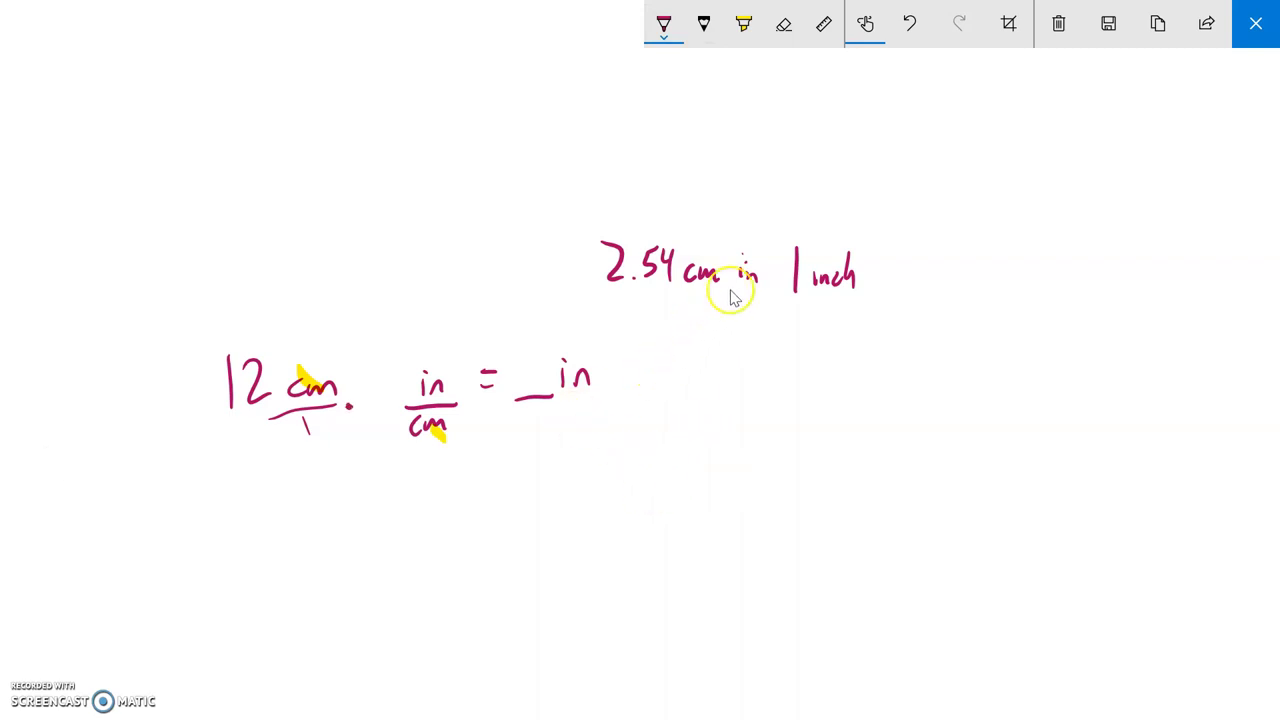
drag(389, 365, 389, 399)
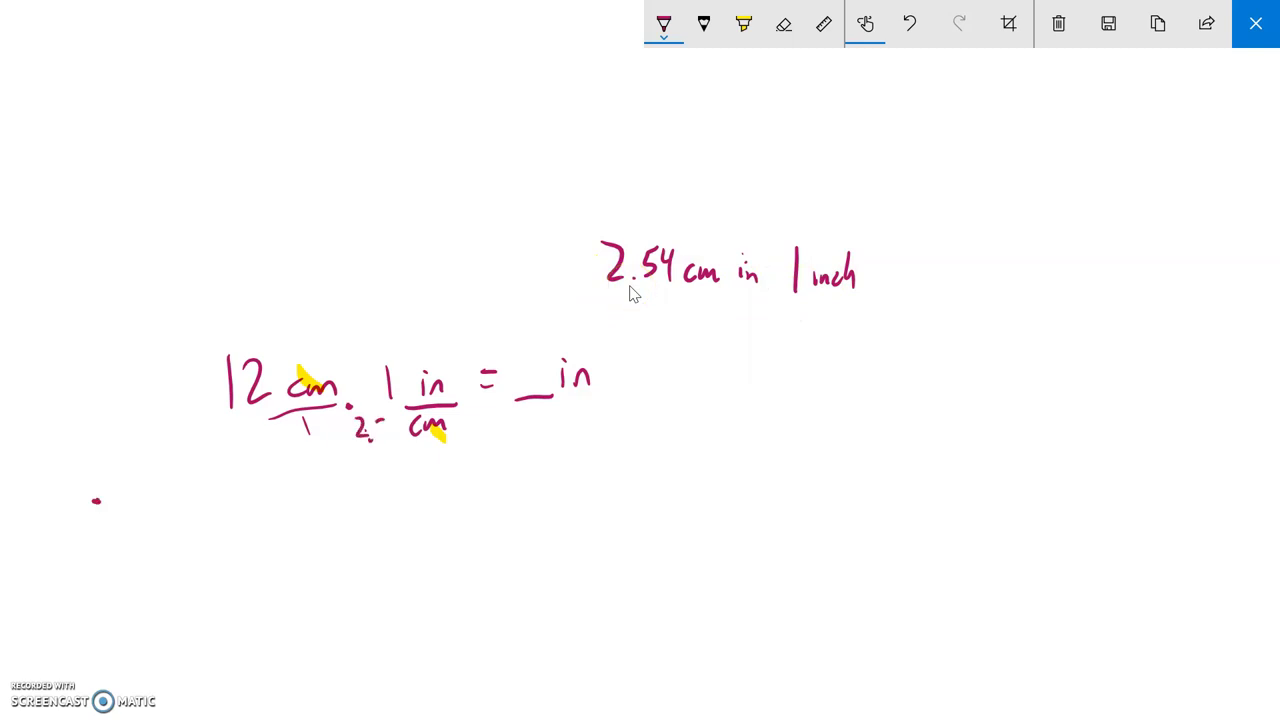
drag(399, 418, 400, 446)
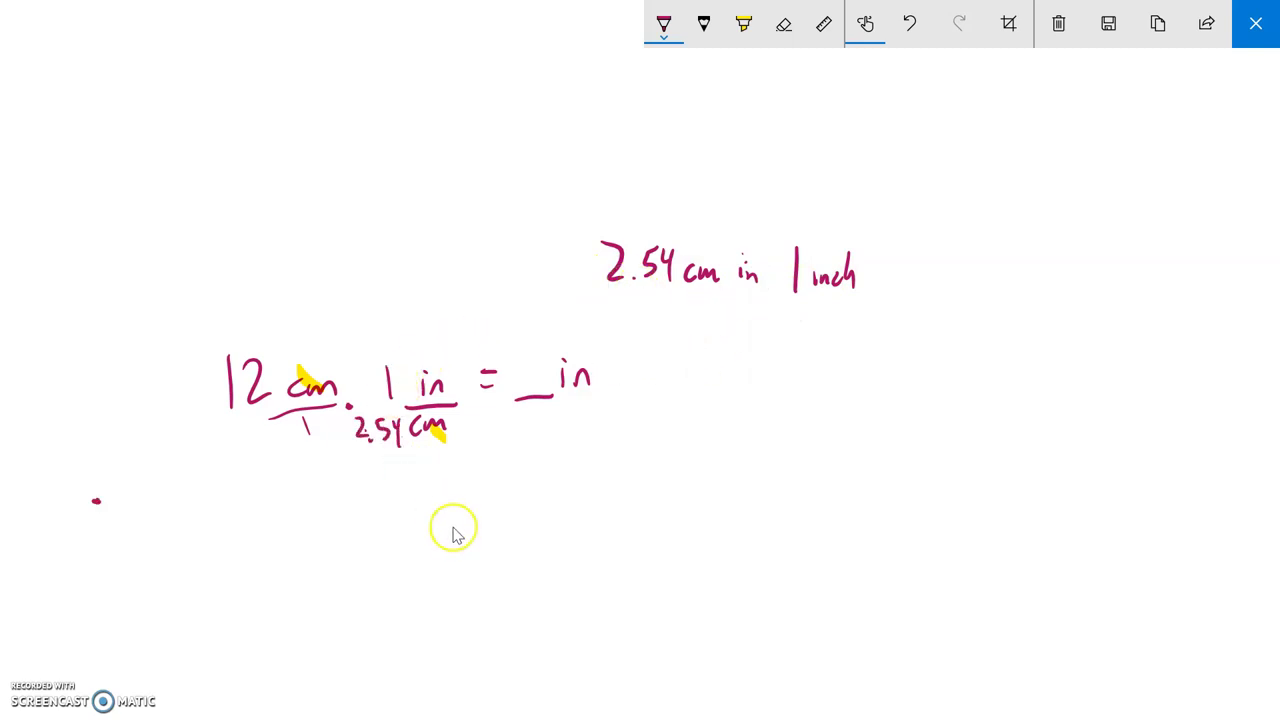
drag(360, 403, 384, 403)
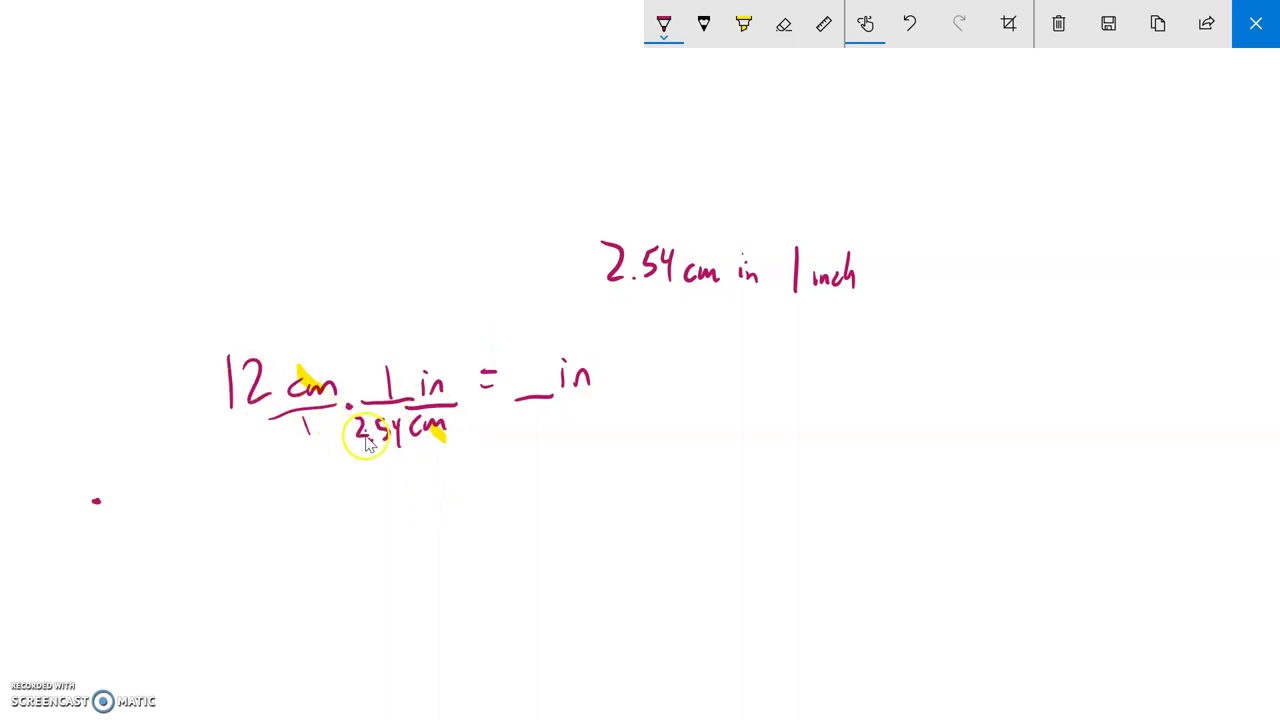
Step: Compute 12 ÷ 2.54 = 4.724409449 on the Wabbitemu calculator
click(1258, 20)
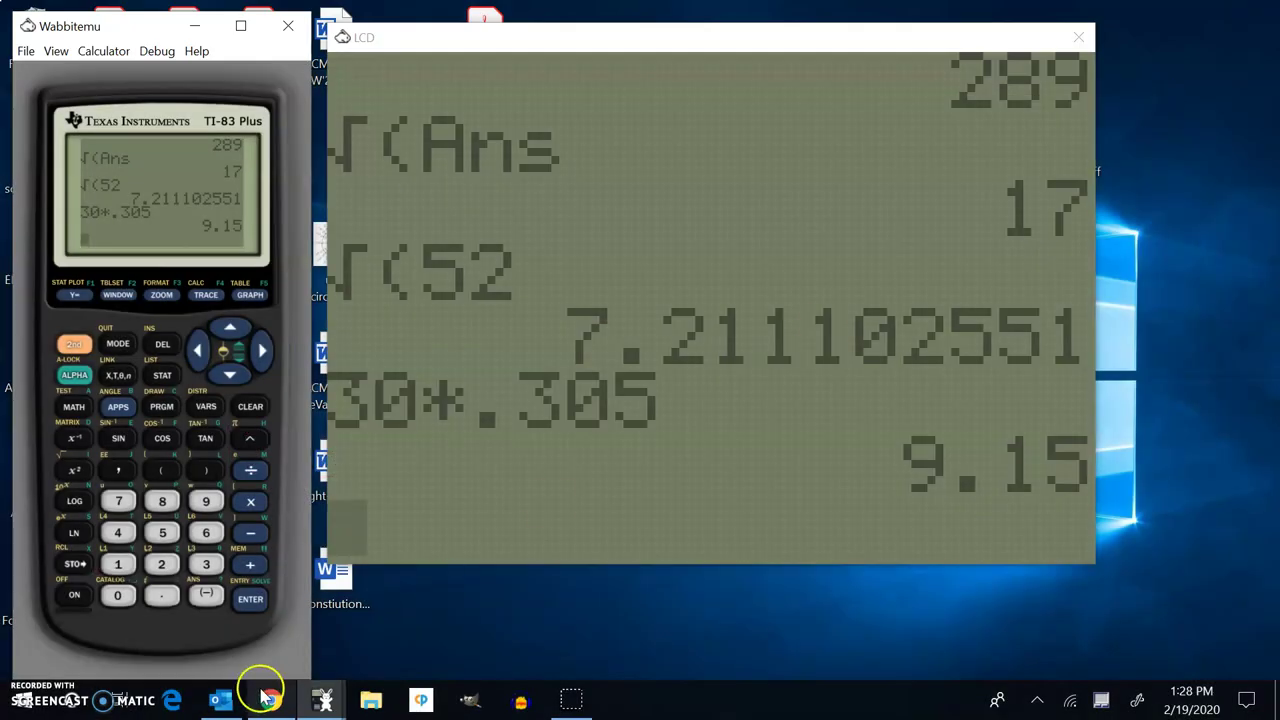
click(117, 564)
click(159, 566)
click(250, 469)
click(160, 564)
click(161, 595)
click(162, 533)
click(117, 532)
click(250, 599)
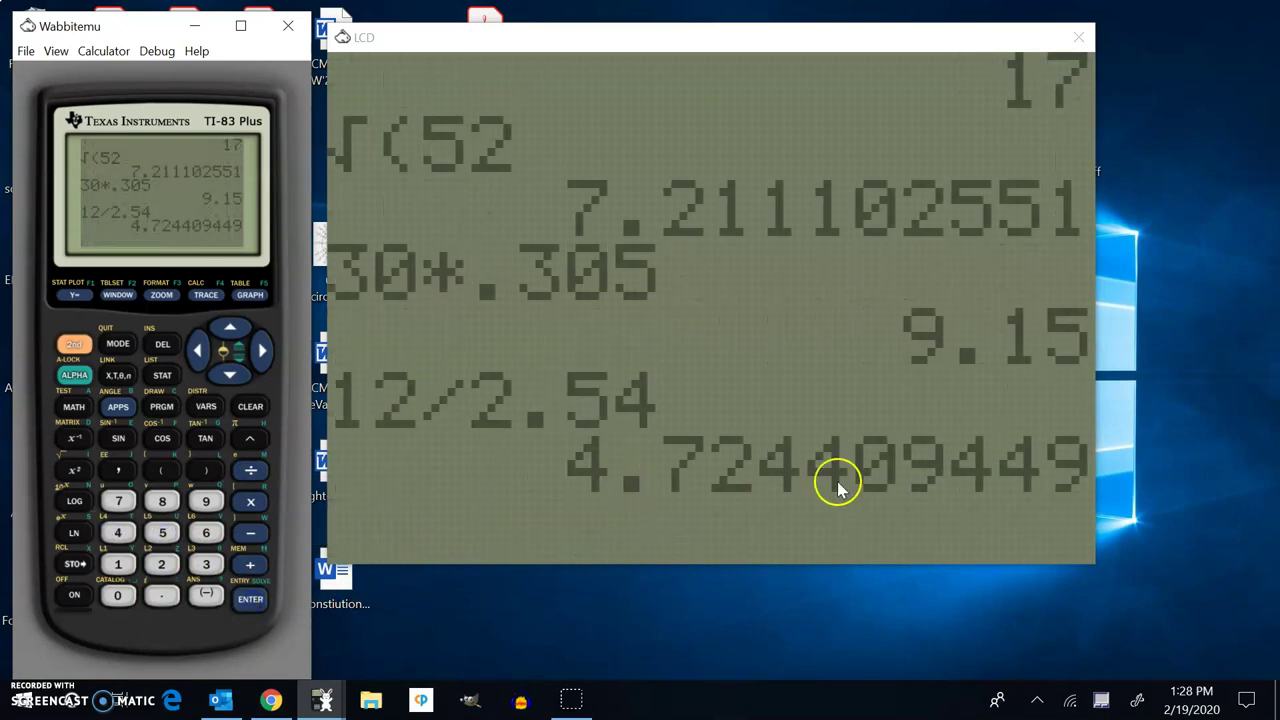
Step: Reopen the sketch and write 4.72 in the inches answer blank
click(1136, 700)
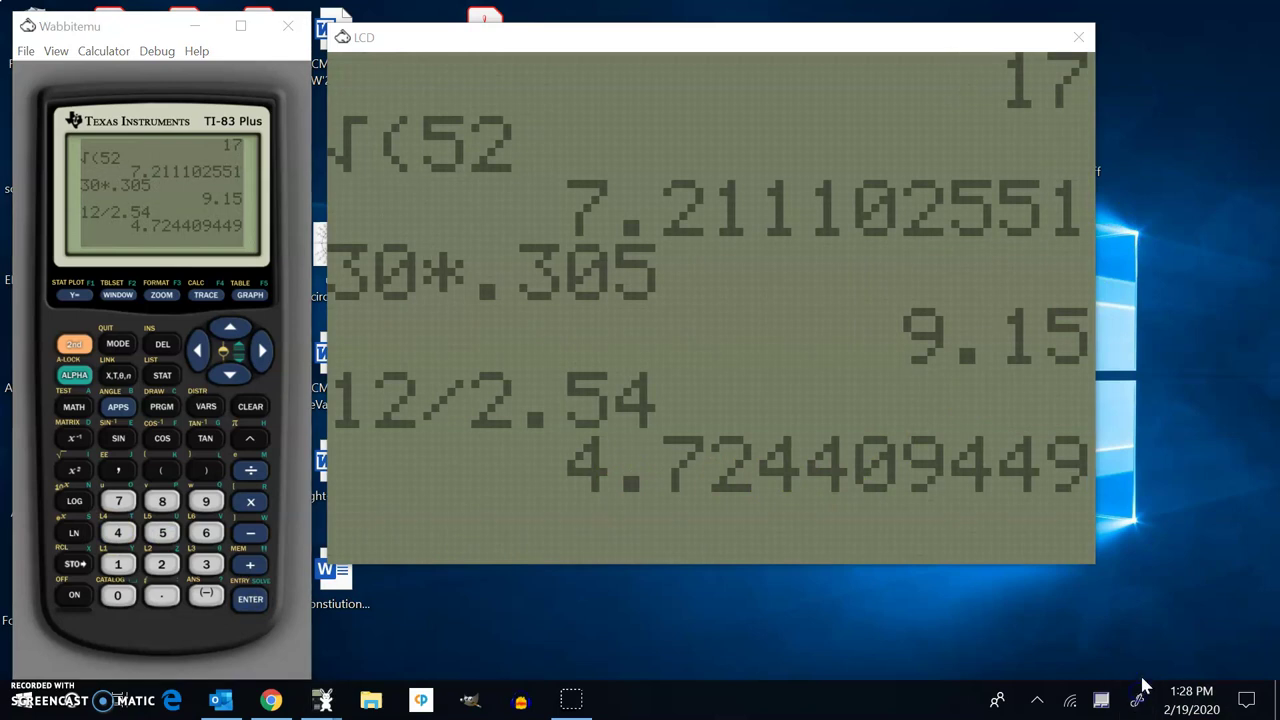
click(1152, 300)
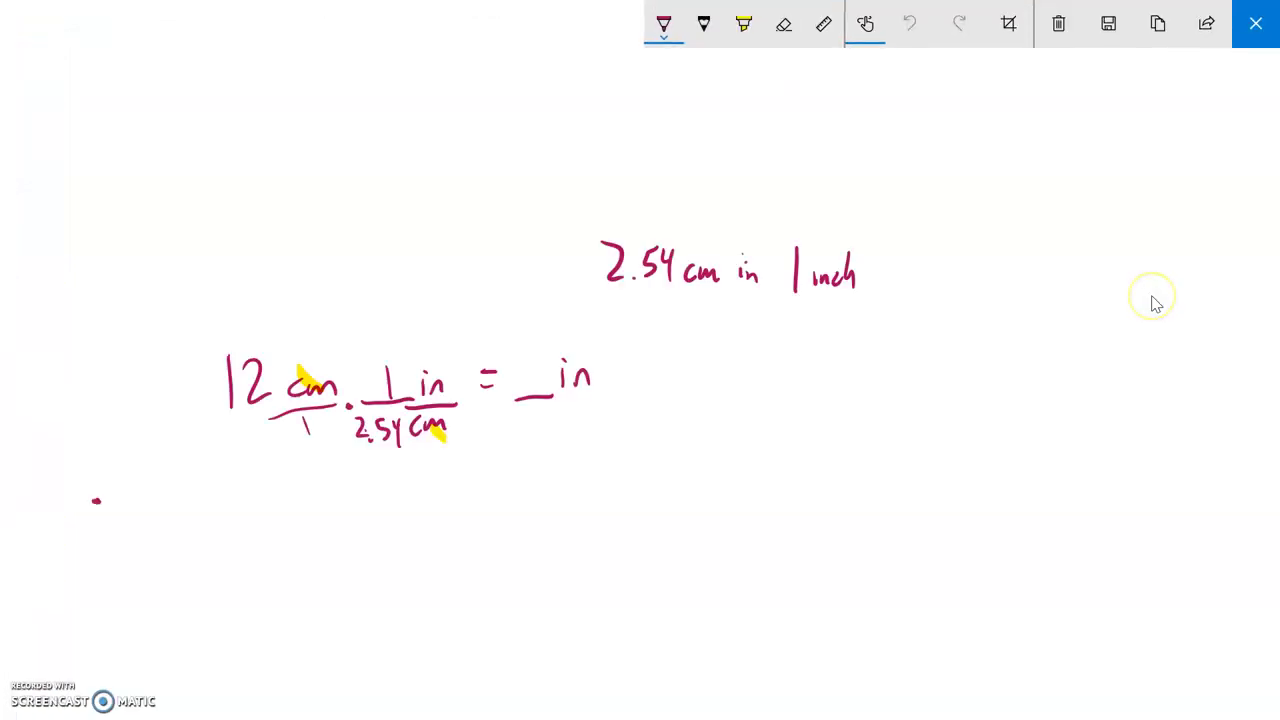
drag(516, 354, 519, 372)
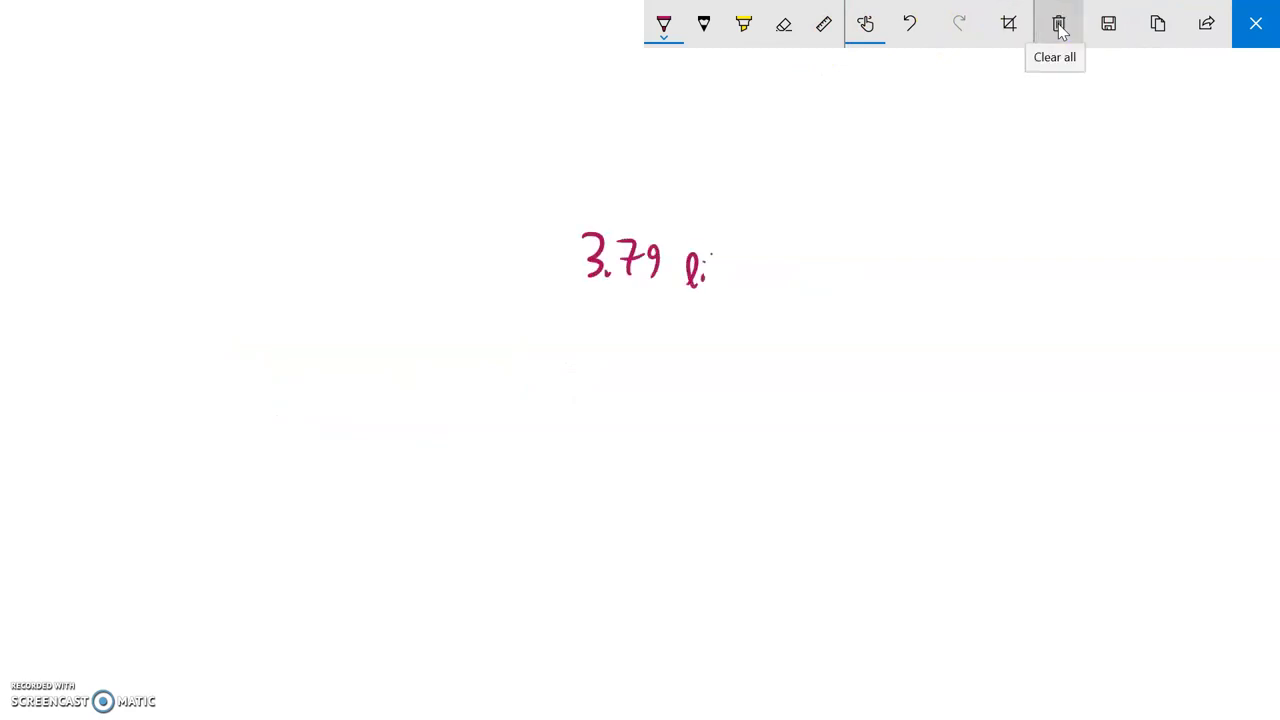
Step: Finish the note so it reads '3.79 litres in 1 gallon'
click(786, 266)
drag(785, 276, 785, 288)
drag(791, 286, 840, 304)
drag(860, 276, 862, 290)
drag(874, 248, 872, 295)
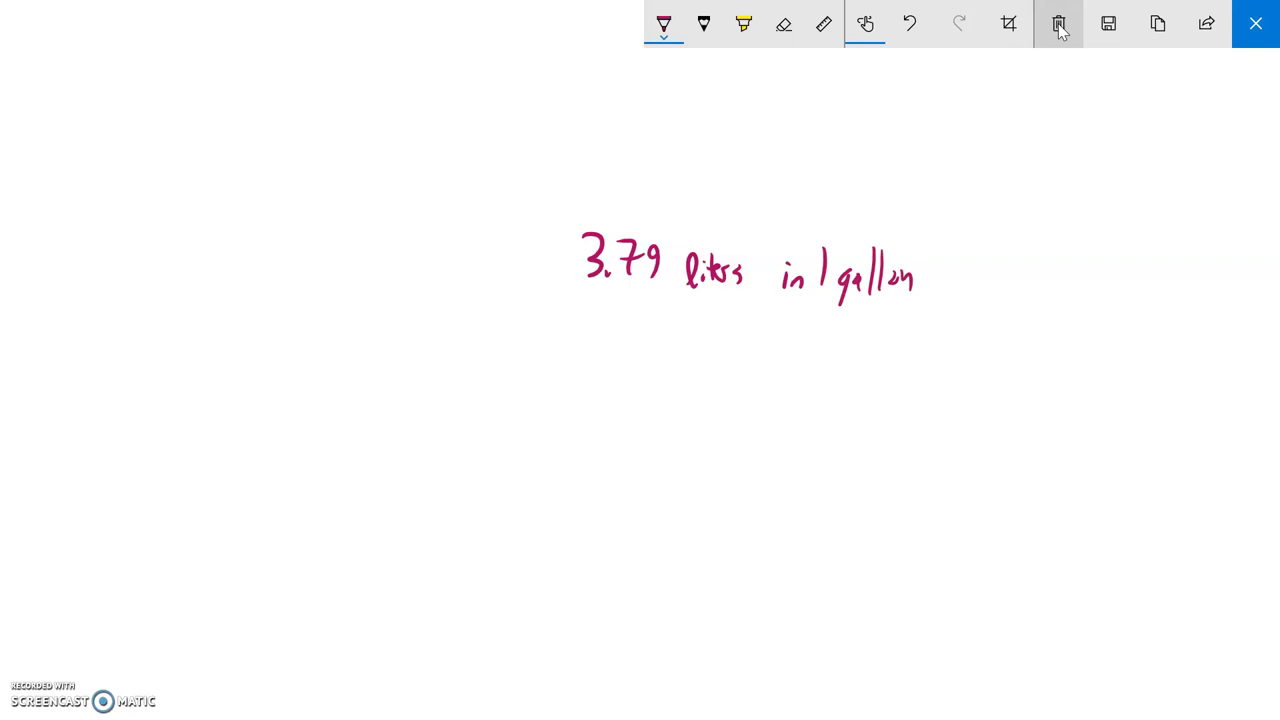
Step: Write 75 gal · 3.79 l/1 gal = __ l as the conversion setup
drag(228, 384, 253, 440)
drag(316, 414, 316, 462)
drag(346, 387, 345, 441)
drag(526, 436, 608, 422)
mouse_move(272, 440)
mouse_down()
mouse_move(467, 436)
mouse_move(425, 494)
mouse_up()
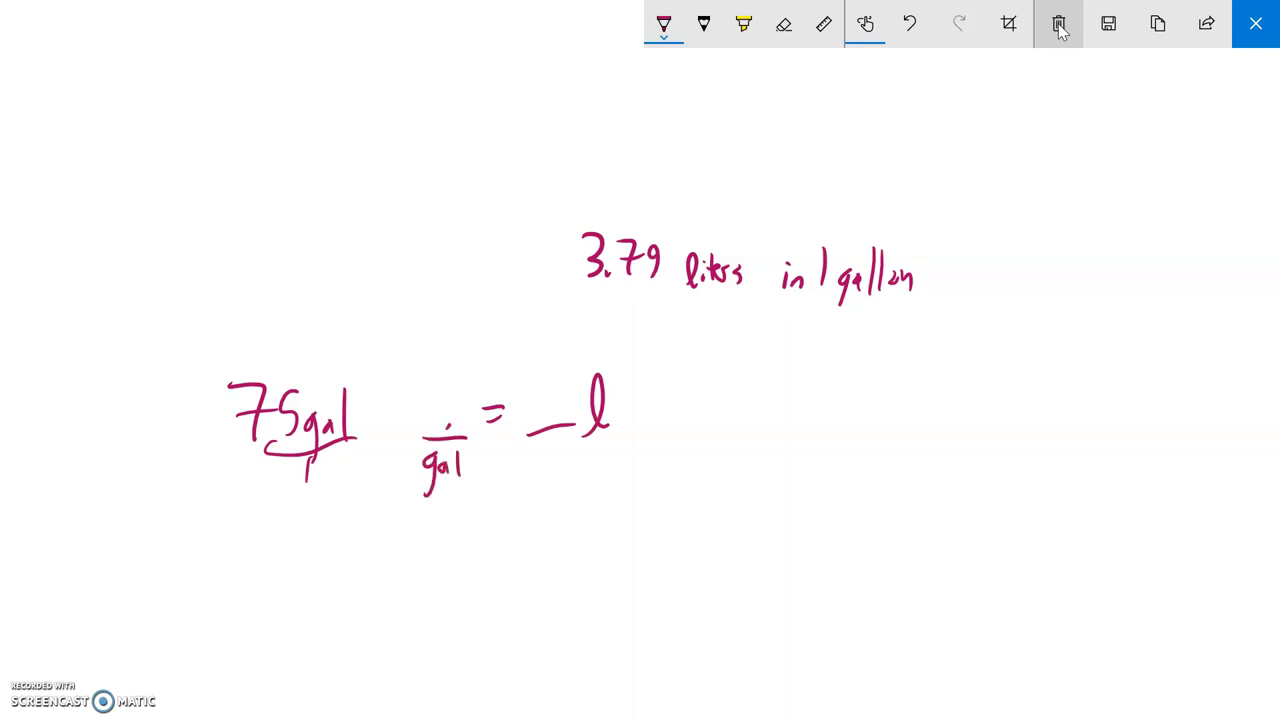
drag(447, 428, 465, 430)
drag(398, 401, 401, 423)
drag(410, 404, 423, 403)
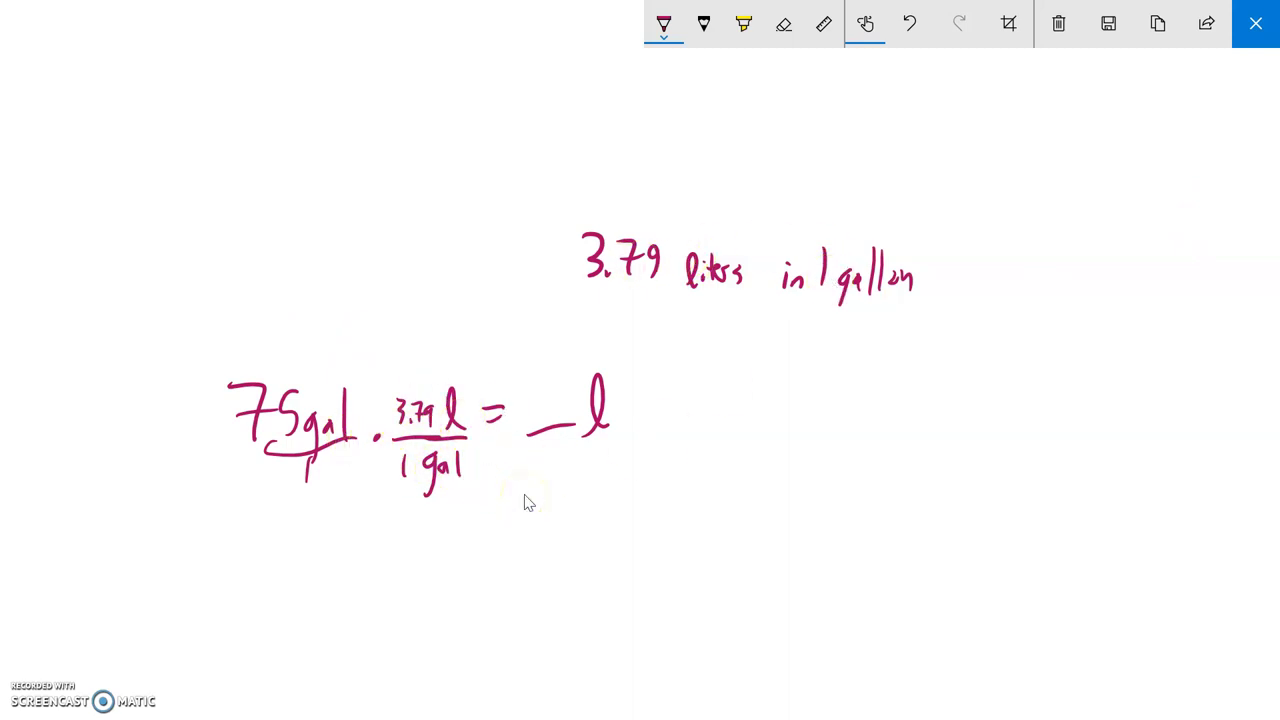
Step: Highlight both gal units in yellow to show they cancel
key(Right)
key(Right)
drag(303, 405, 337, 435)
drag(413, 451, 481, 487)
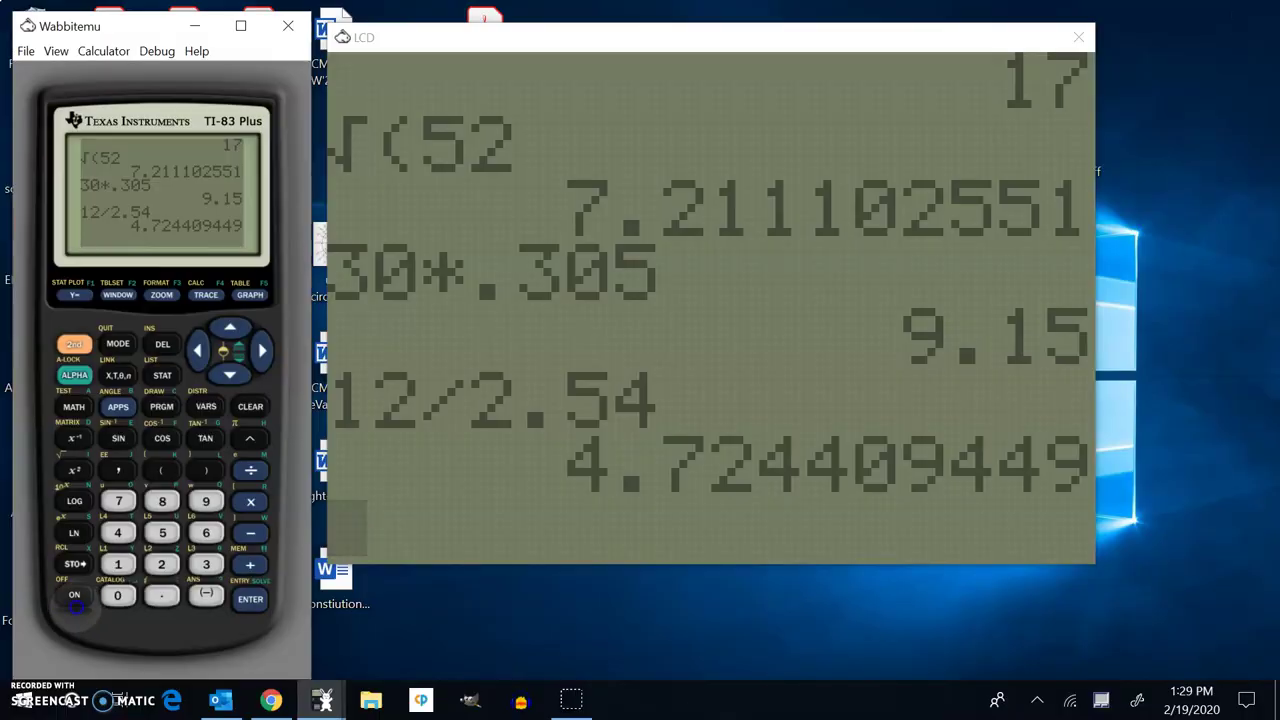
Step: Enter 75 followed by a multiplication sign on the calculator
click(118, 501)
text(*)
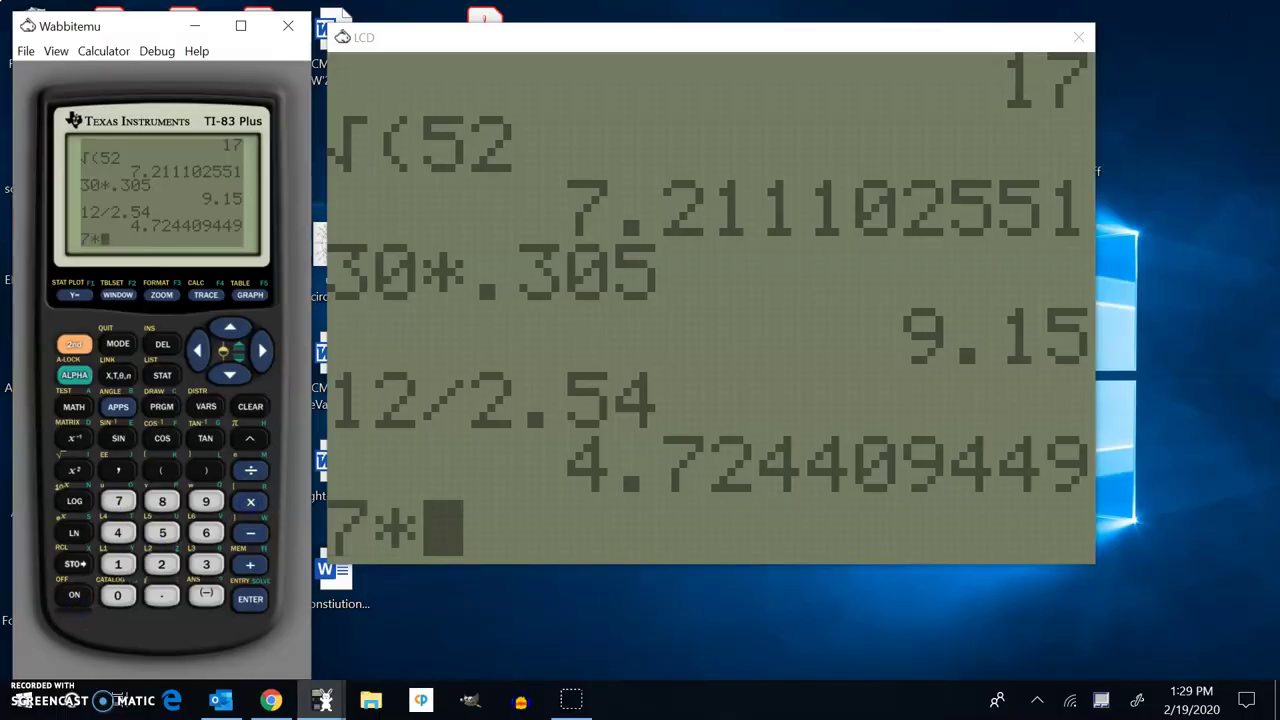
key(Left)
text(5)
click(250, 501)
Step: Enter 3.79 and evaluate 75×3.79 to get 284.25
key(super+w)
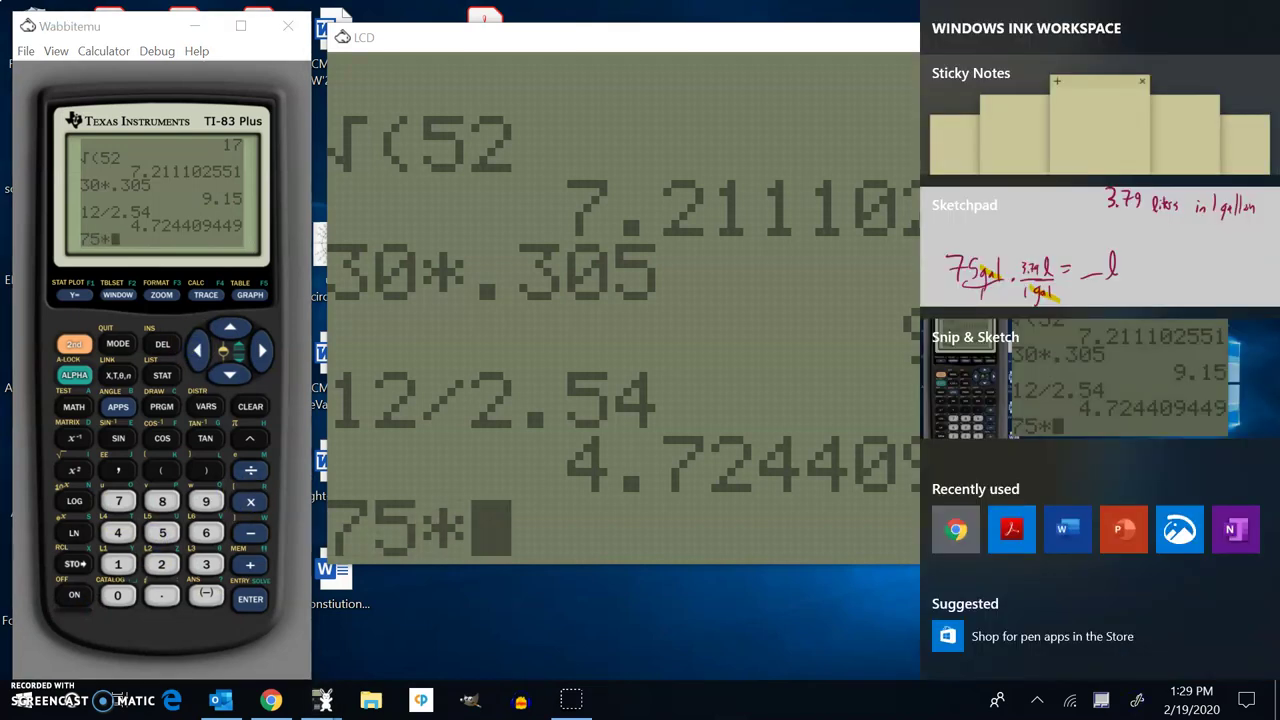
click(204, 565)
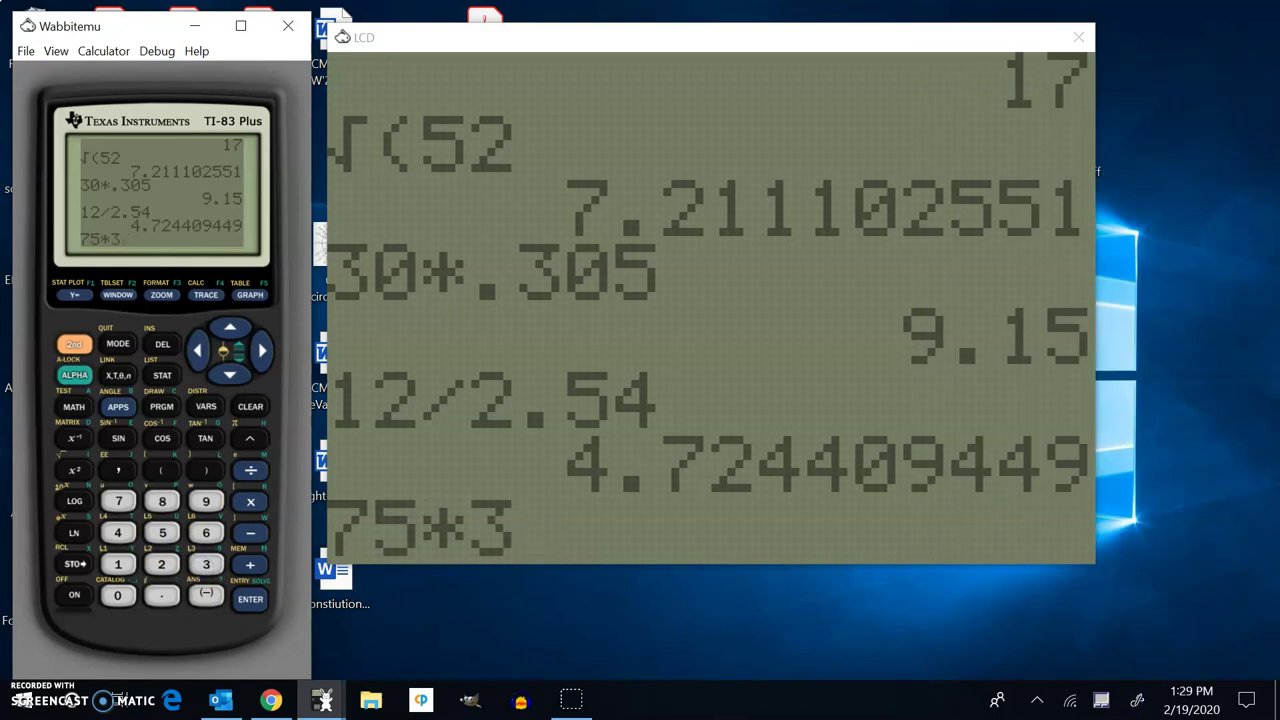
click(161, 596)
click(118, 501)
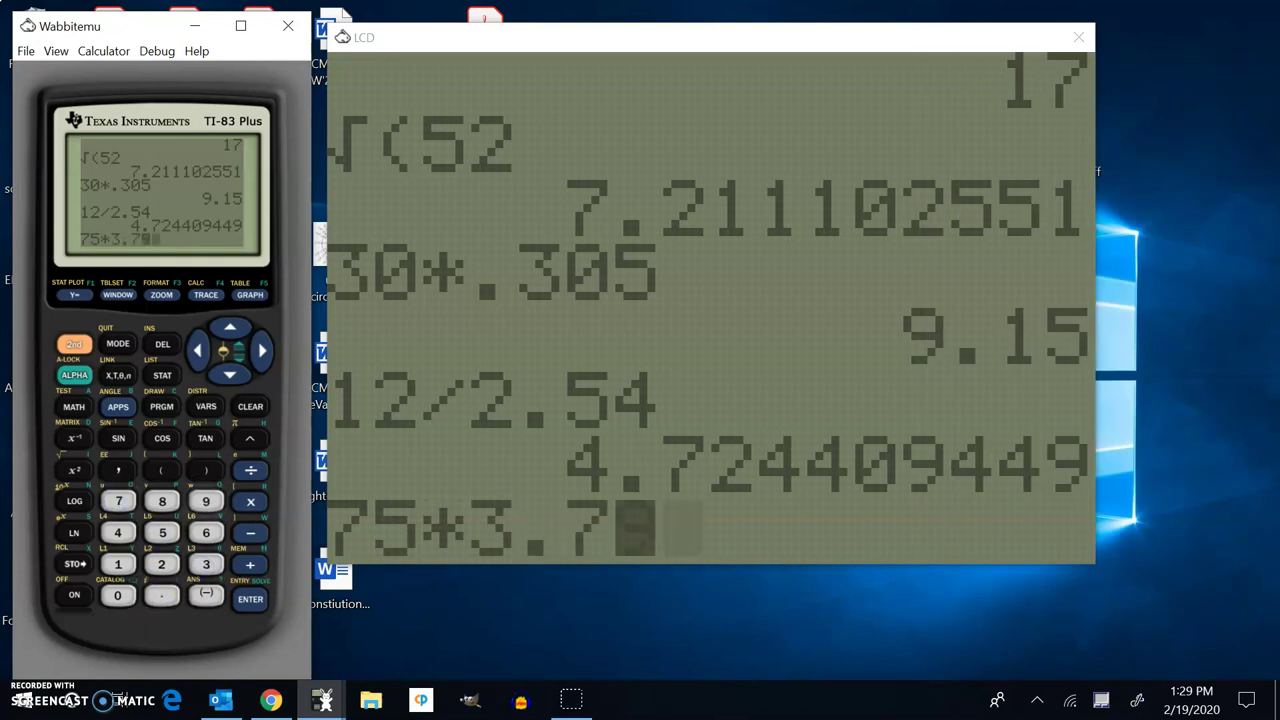
click(206, 501)
click(250, 599)
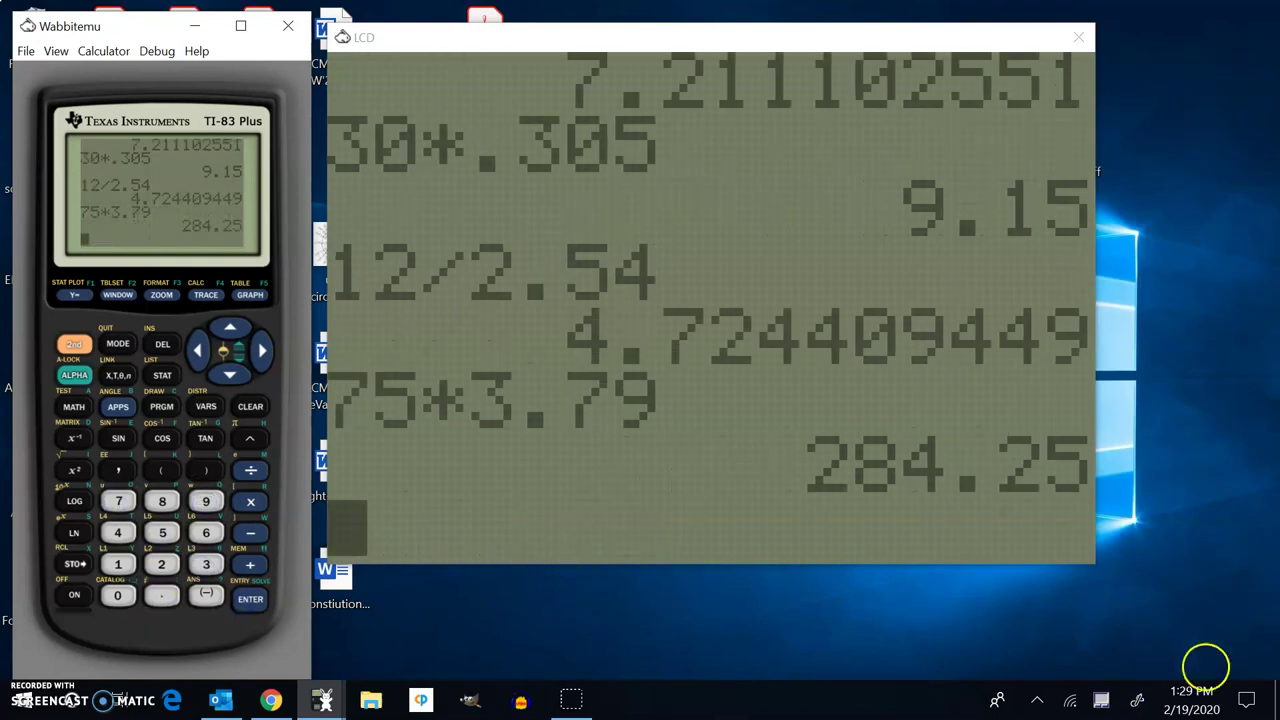
Step: Reopen the gallon conversion sketch from Windows Ink Workspace
click(1132, 578)
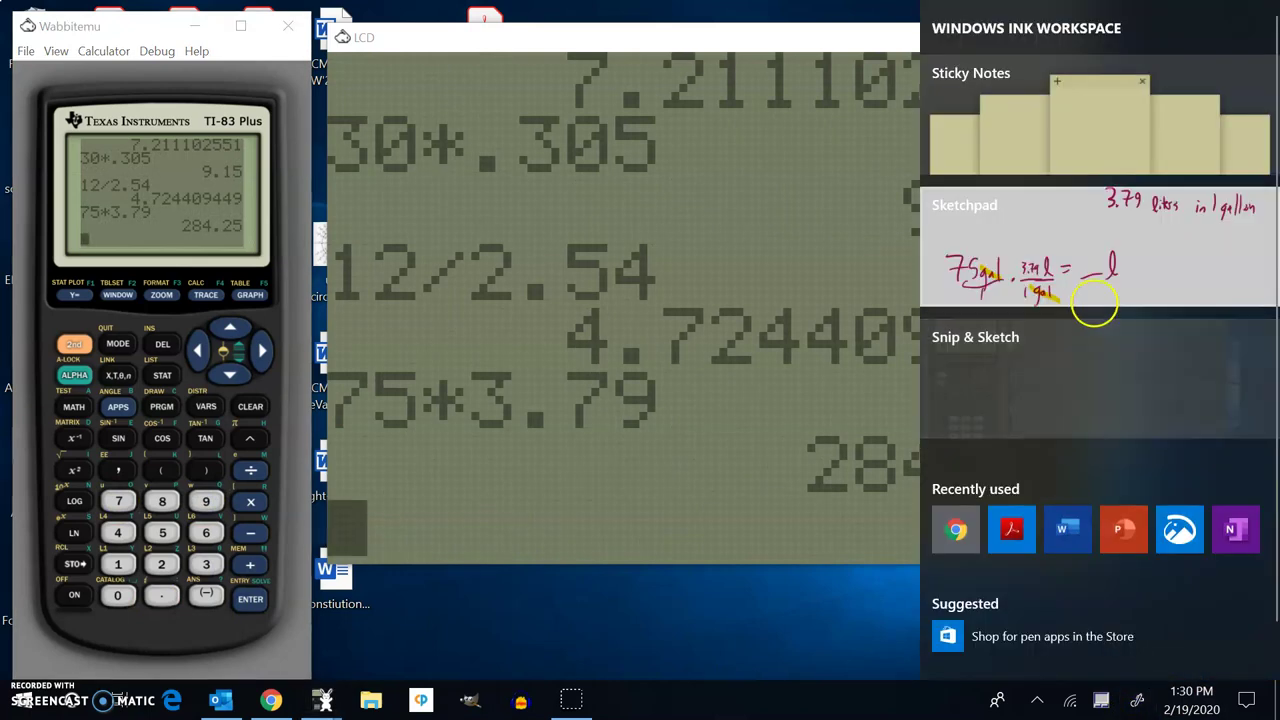
click(1091, 274)
drag(522, 394, 522, 426)
Step: Undo the stray mark, write 284.25 after the equals sign in magenta, and close the sketch
key(ctrl+z)
key(ctrl+z)
click(663, 23)
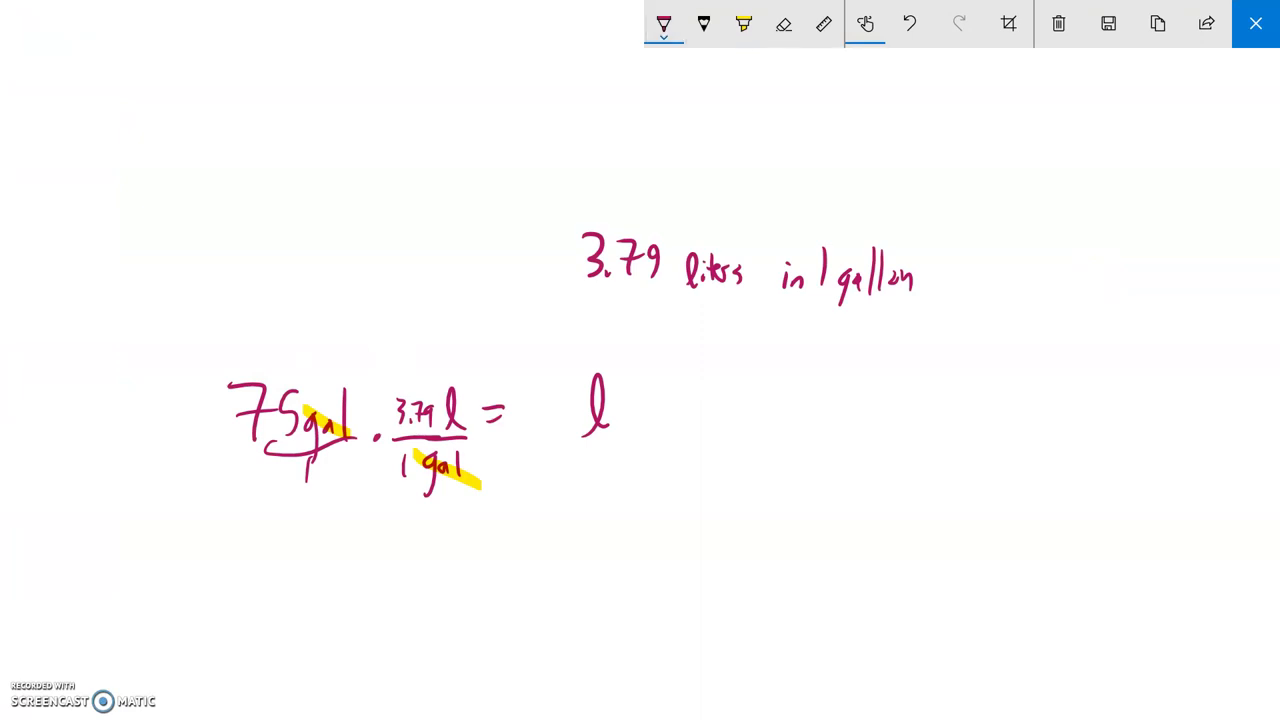
drag(511, 404, 524, 426)
drag(532, 401, 521, 426)
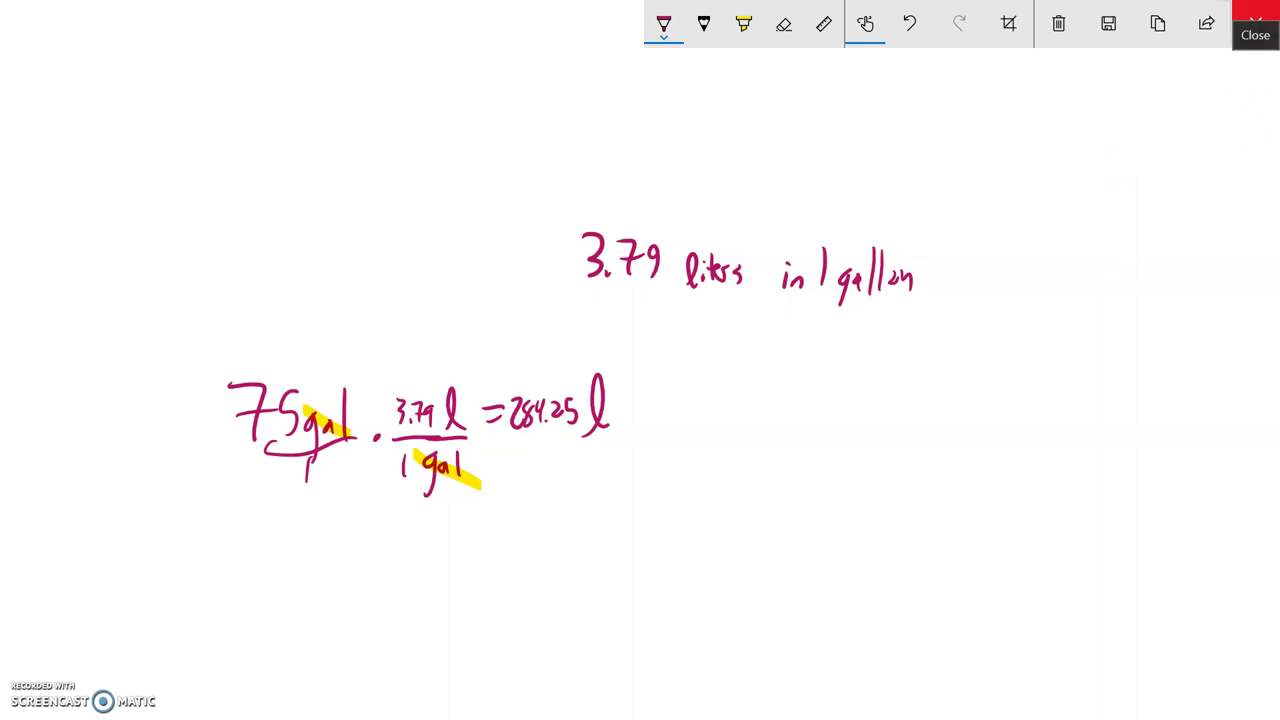
click(1258, 14)
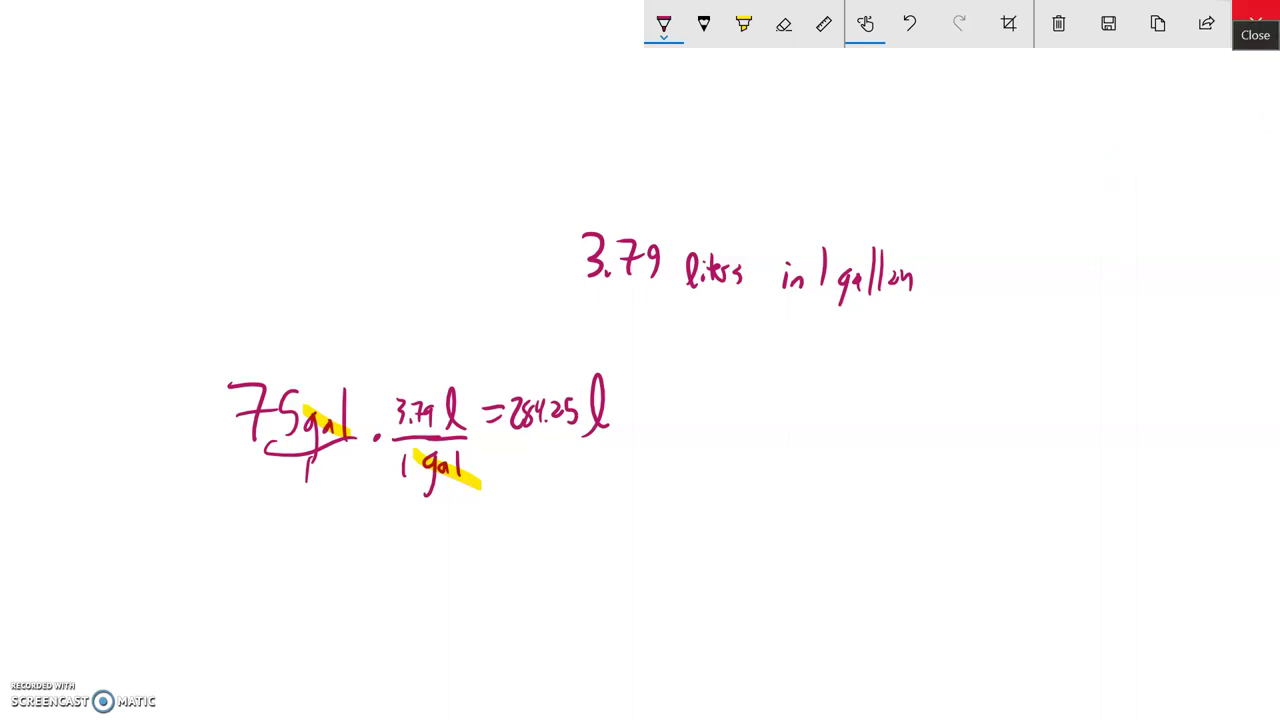